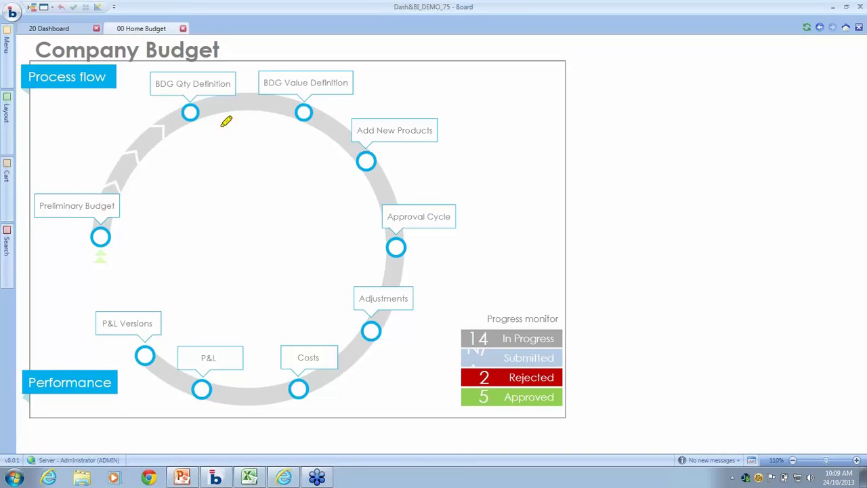
mouse_move(543, 315)
mouse_down()
mouse_move(511, 310)
mouse_move(550, 454)
mouse_move(579, 331)
mouse_move(544, 313)
mouse_up()
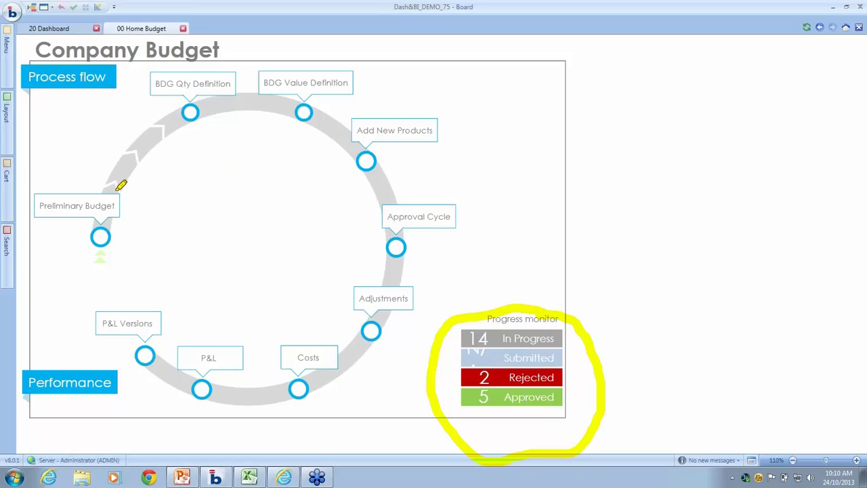
mouse_move(120, 184)
mouse_down()
mouse_move(50, 183)
mouse_move(140, 230)
mouse_move(129, 183)
mouse_up()
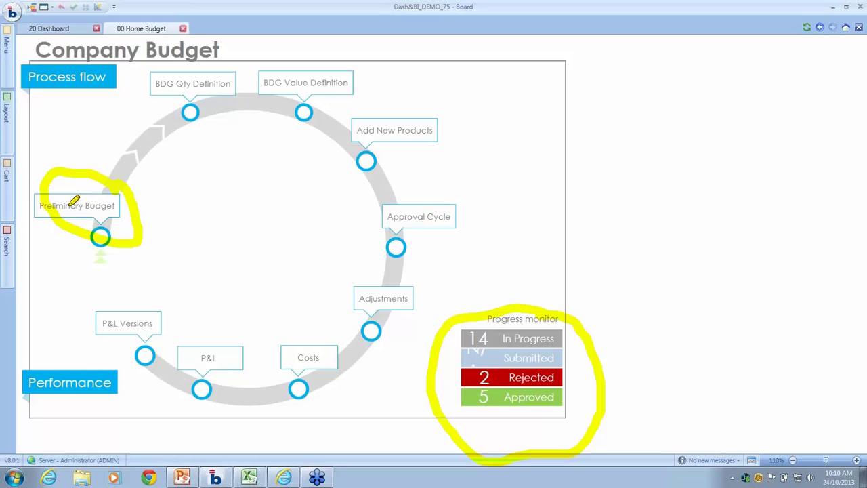
drag(99, 155, 157, 105)
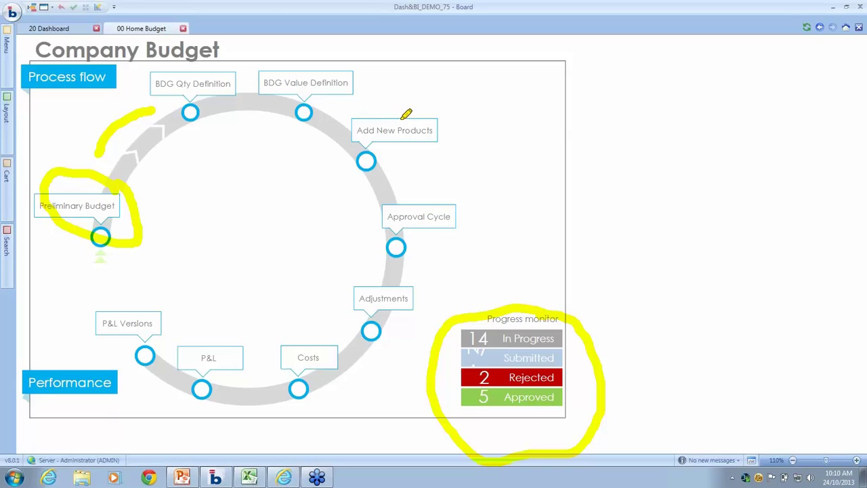
mouse_move(406, 115)
mouse_down()
mouse_move(333, 120)
mouse_move(437, 142)
mouse_move(397, 110)
mouse_move(388, 113)
mouse_up()
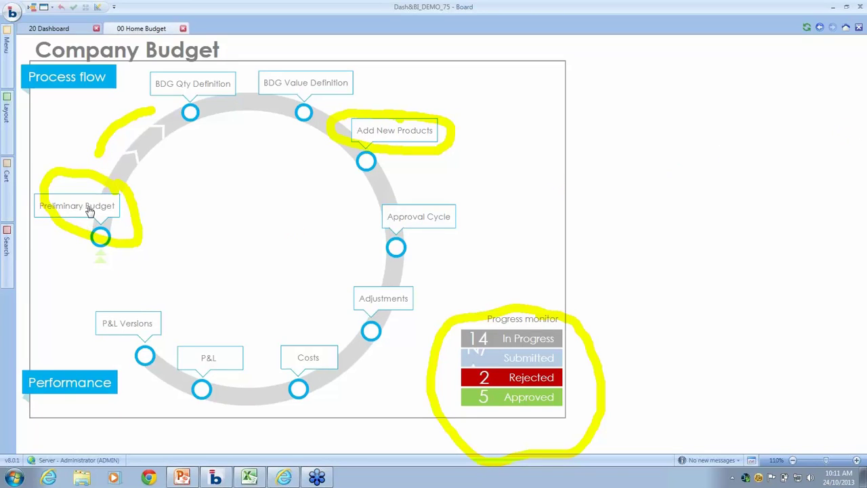
- Open the Preliminary Budget stage and initialize Company 1's budget with the PrevYr + 10% calculation
click(90, 209)
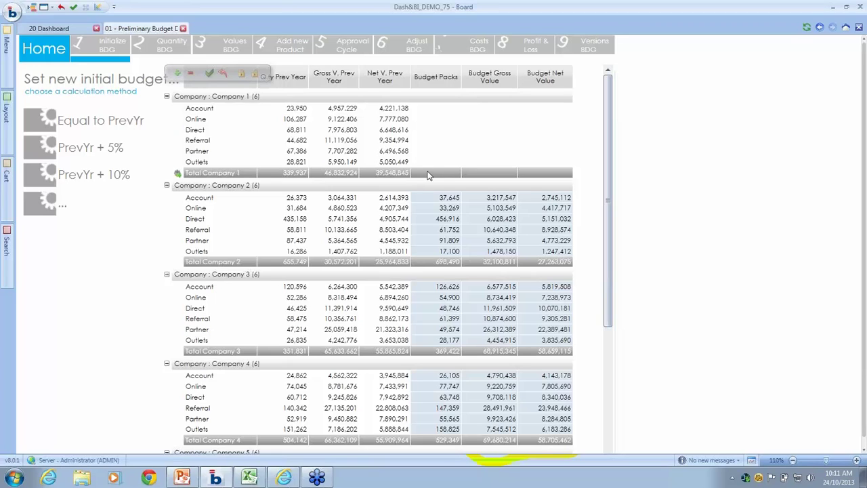
double_click(197, 208)
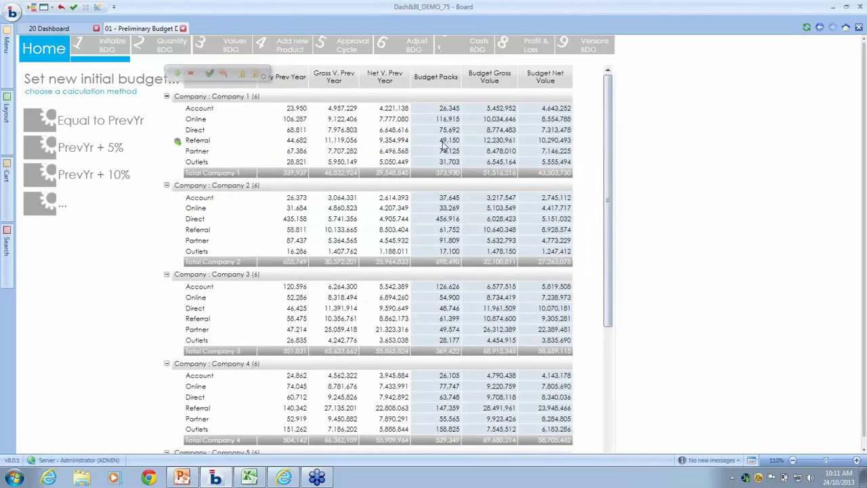
- Set Company 1's total Budget Packs to 400,000 and lock that total
click(438, 176)
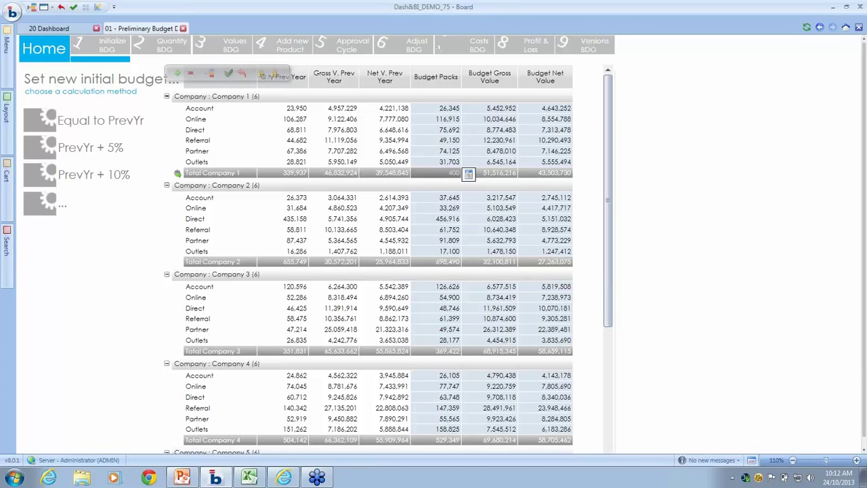
key(Return)
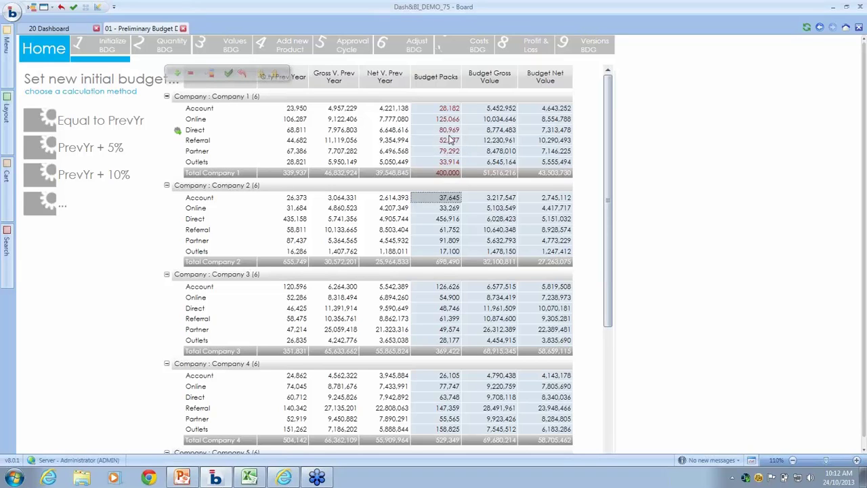
double_click(447, 174)
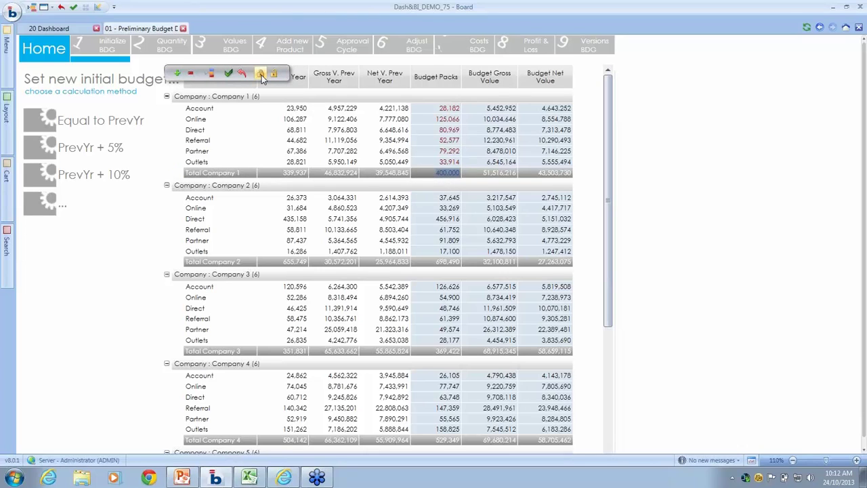
click(261, 75)
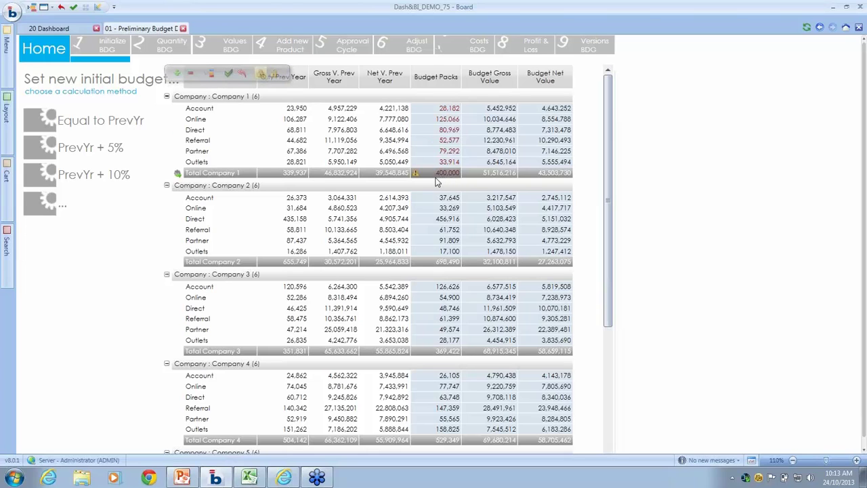
- Set Company 1's Direct Budget Packs to 85,000 and undo the unsaved pack edits
click(447, 130)
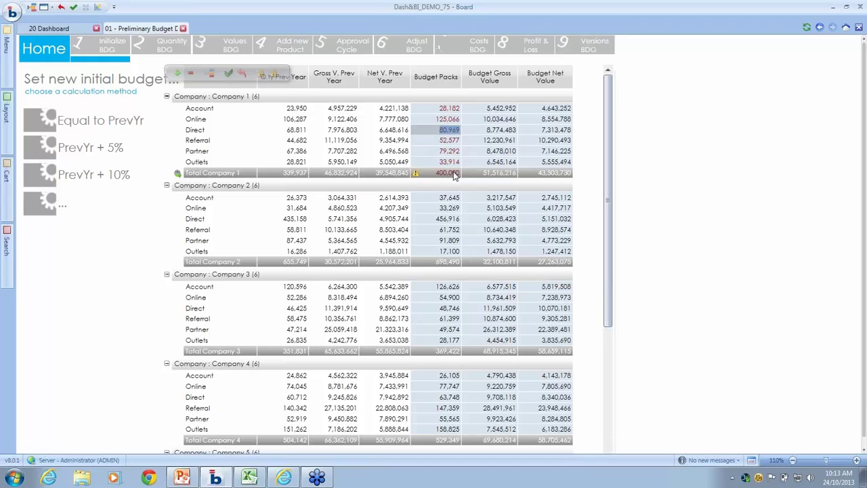
text(85000)
key(Return)
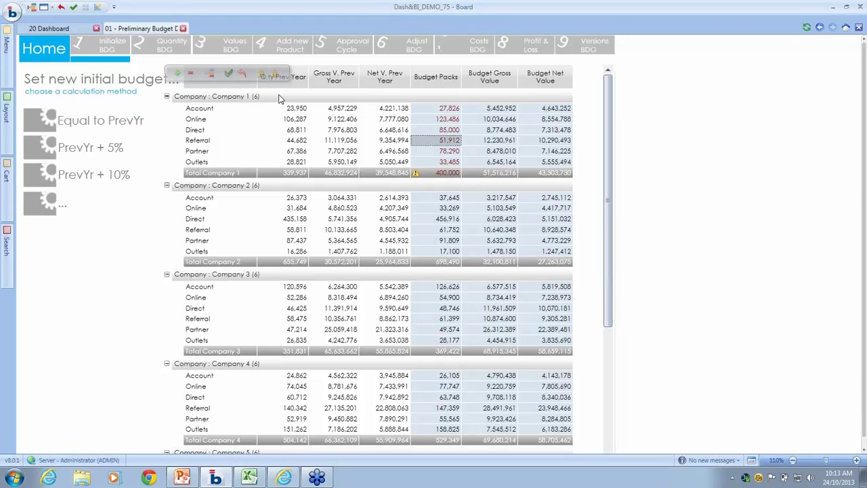
click(240, 73)
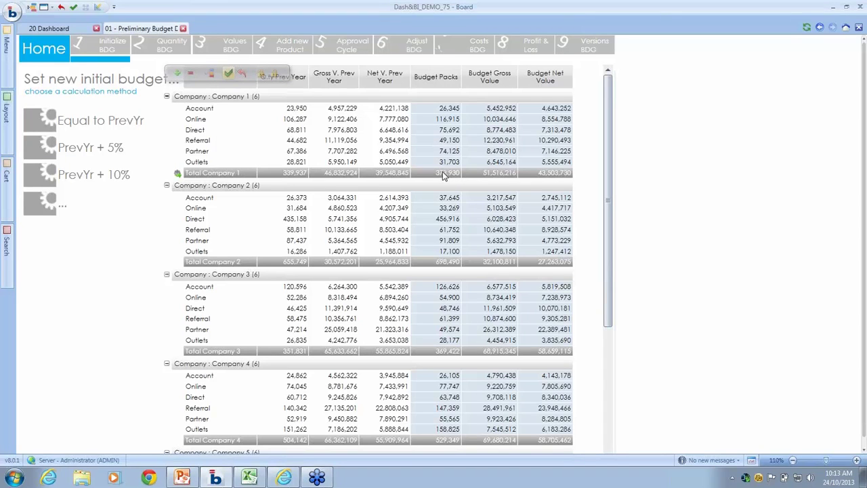
- Open the Quantity BDG stage and select Company 1
scroll(345, 88, down, 1)
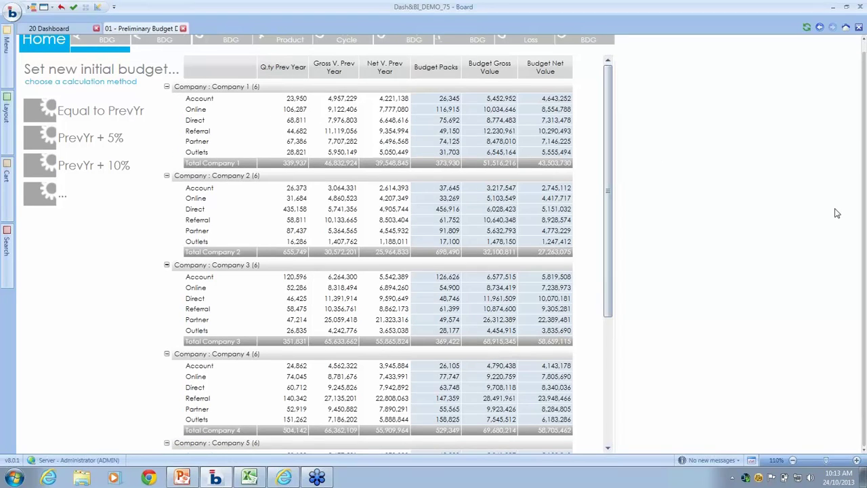
scroll(843, 170, up, 1)
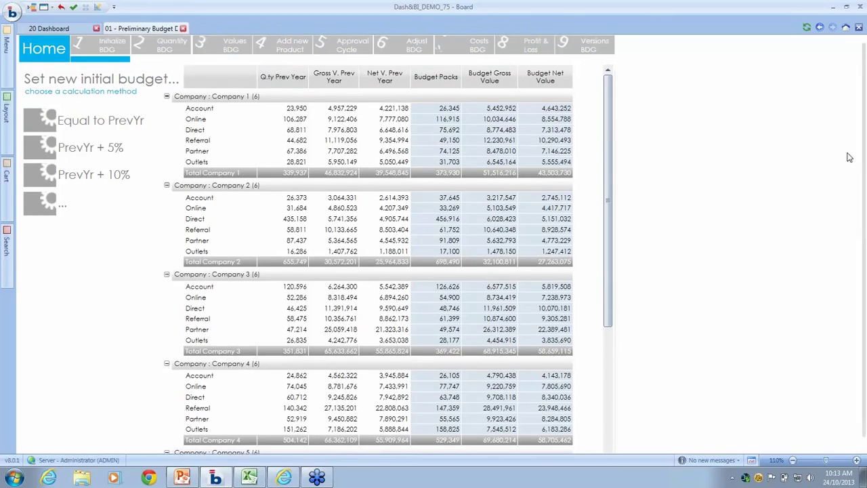
click(157, 52)
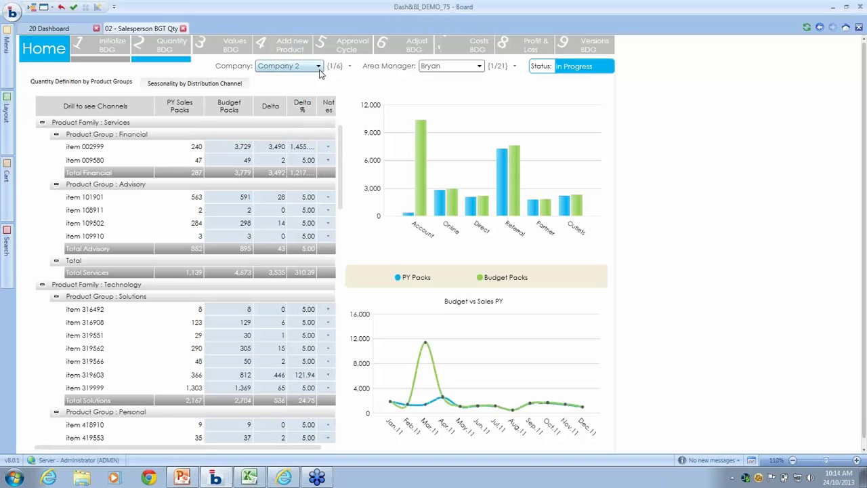
key(Up)
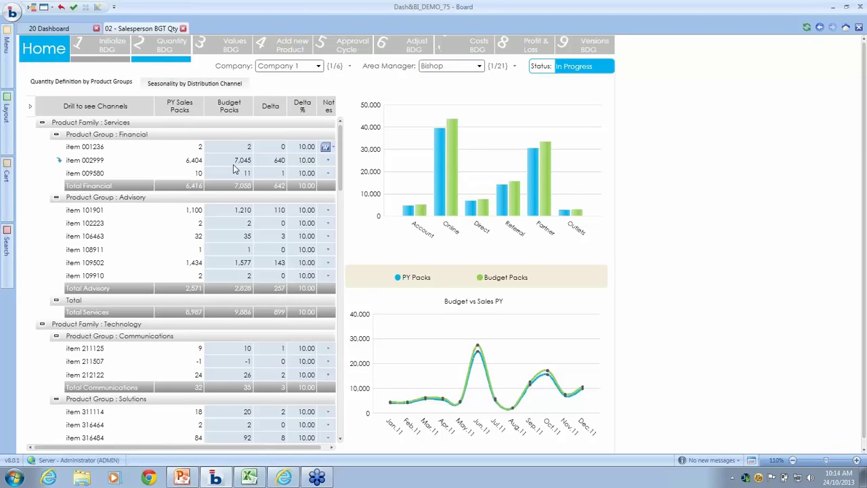
- Set the Delta % of item 002999 in the Financial product group to 12
double_click(302, 167)
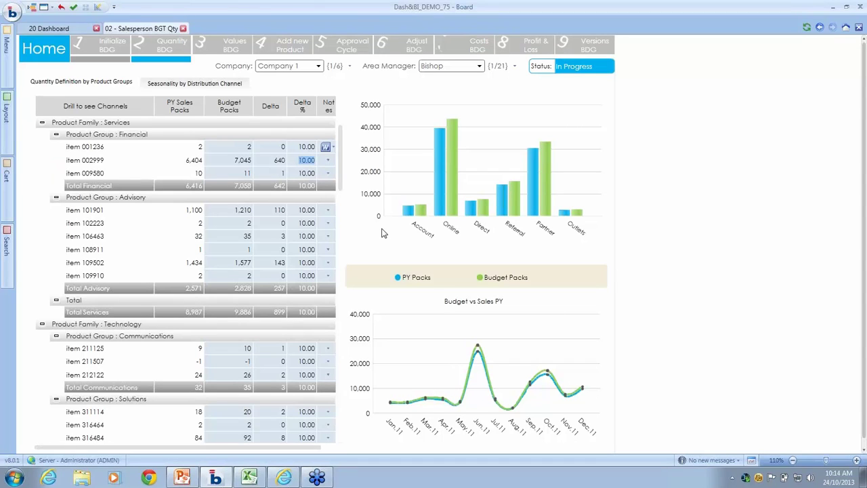
text(12)
key(Return)
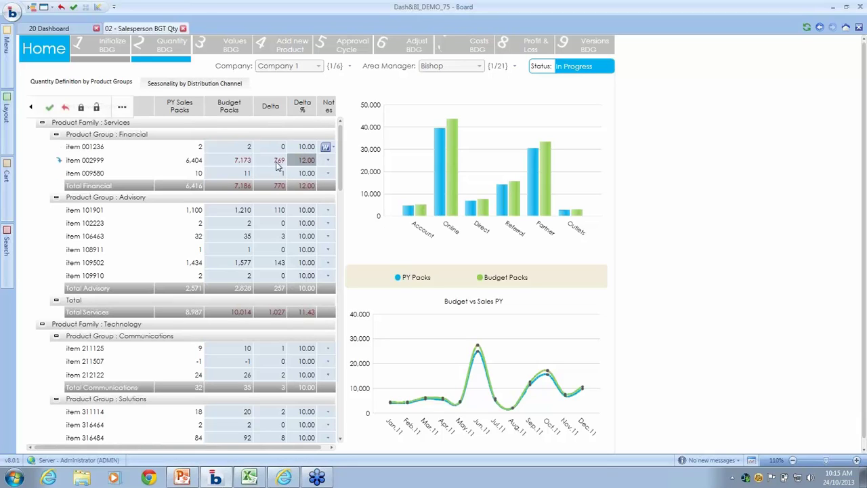
- Set the Budget Packs of item 002999 to 6,000
click(240, 165)
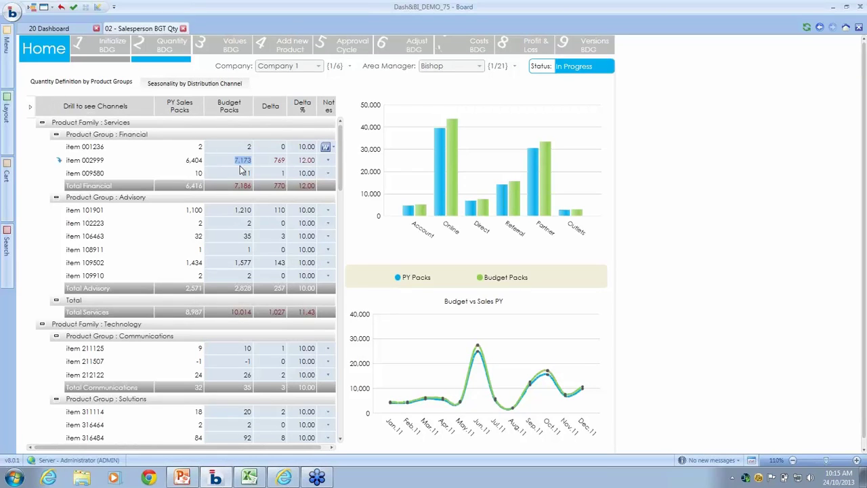
text(6,0)
text(000)
key(Return)
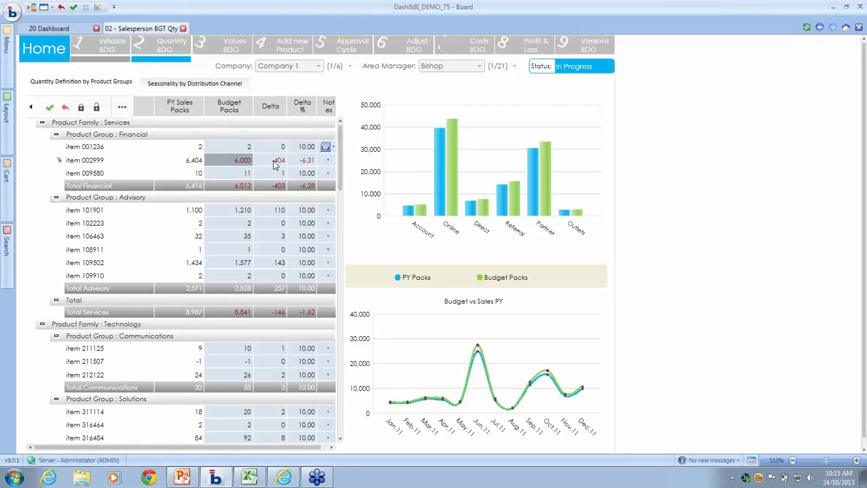
- Set the Delta of item 002999 to -500 packs
click(267, 161)
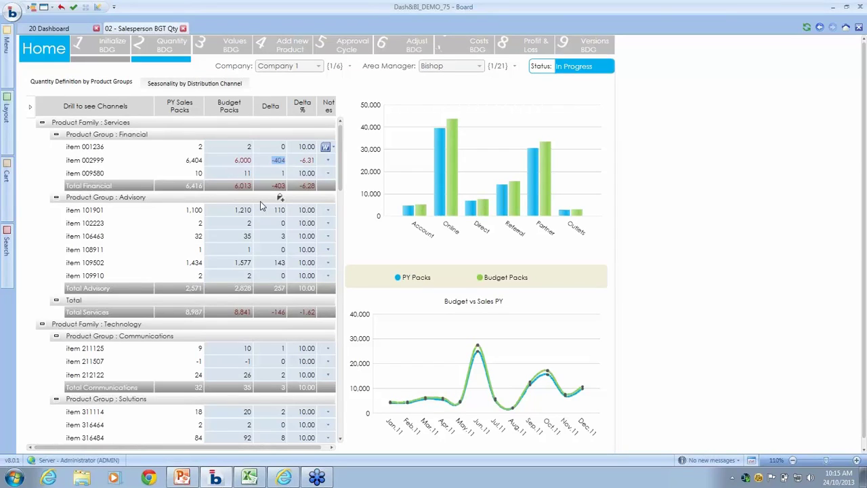
key(BackSpace)
key(Return)
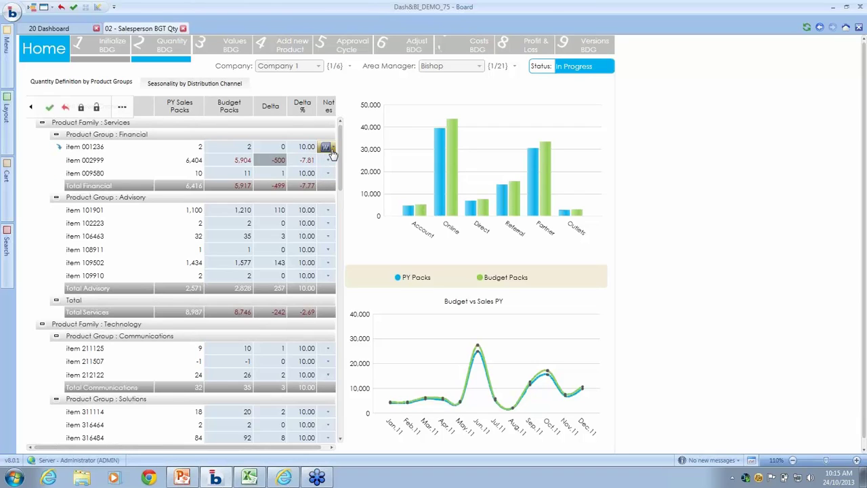
- View the Word document attached as a note to item 001236 and close it
click(332, 151)
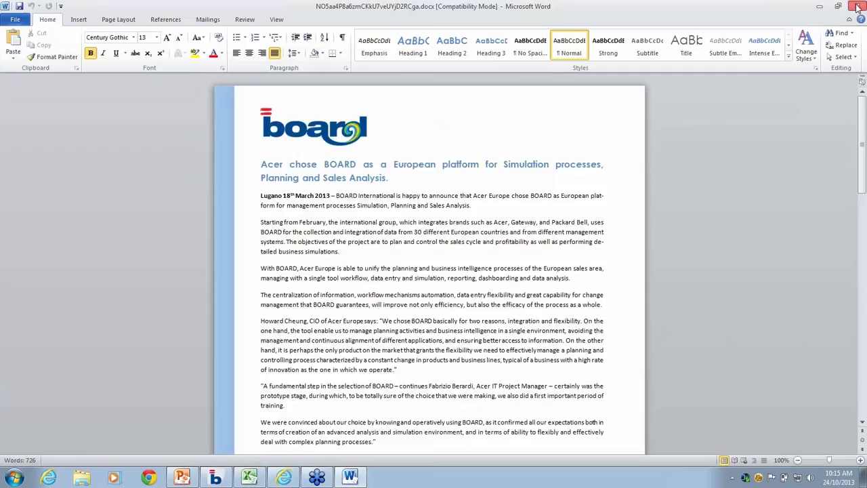
click(857, 6)
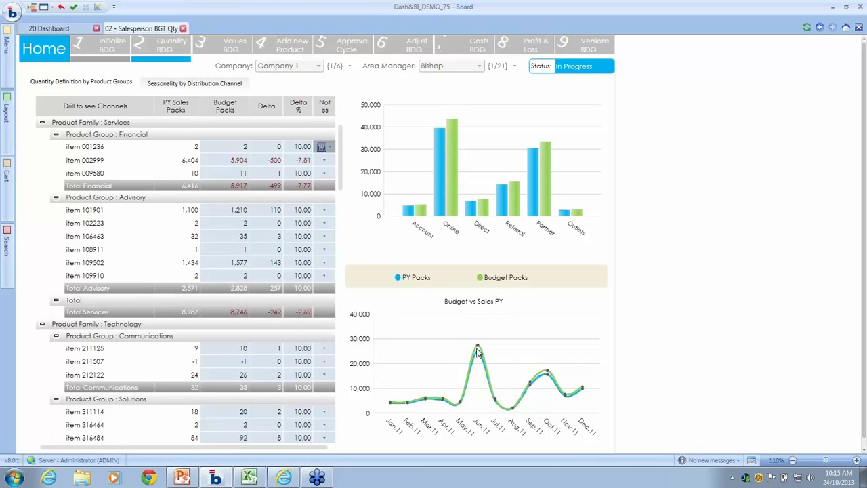
- In the Seasonality by Distribution Channel table's layout, replace Customer with Product below Channel on the row axis
click(192, 84)
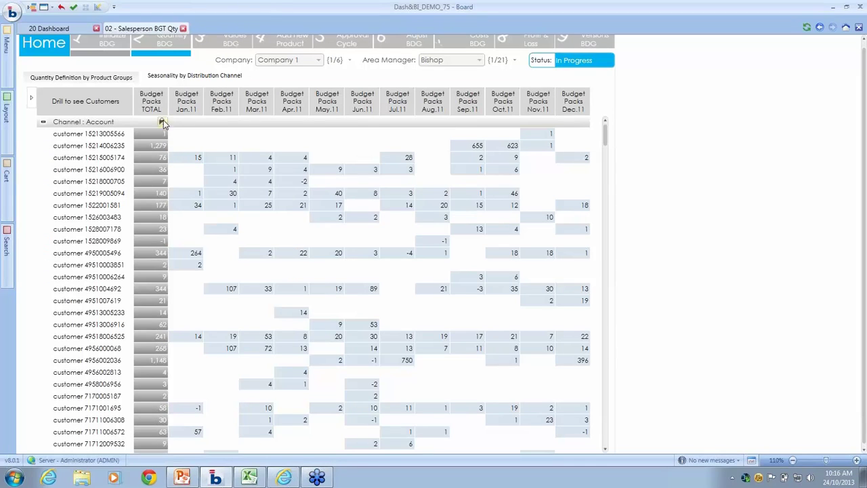
click(265, 222)
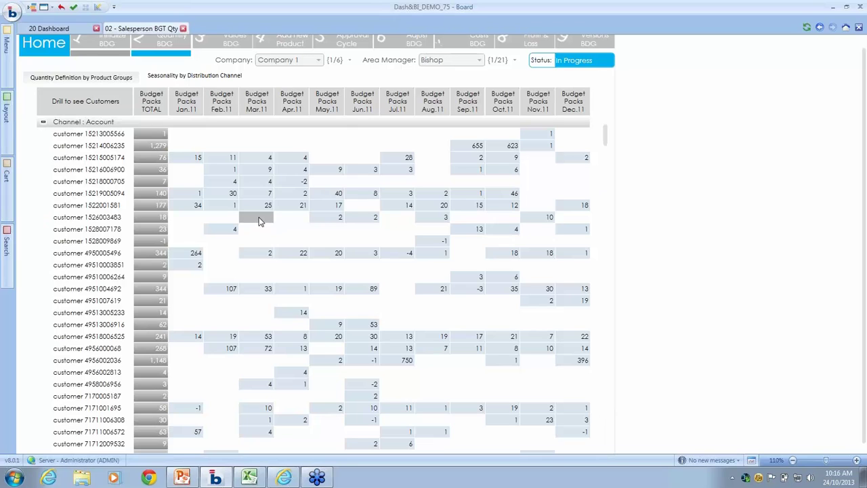
double_click(288, 248)
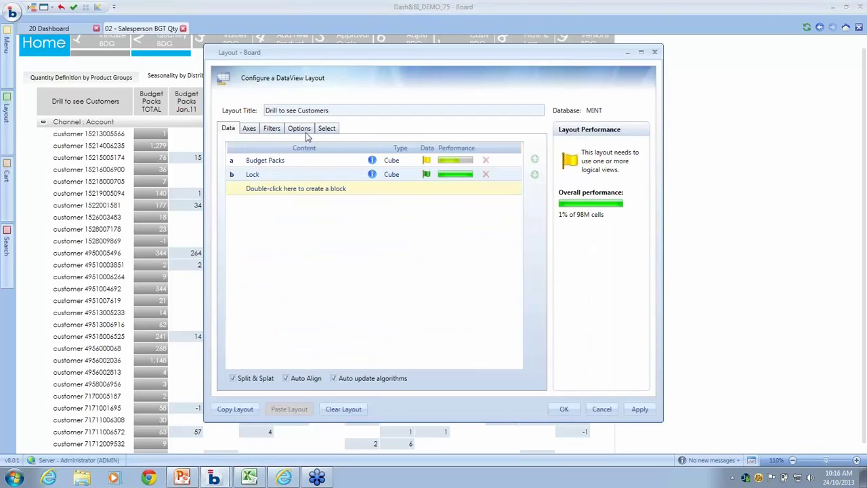
click(248, 130)
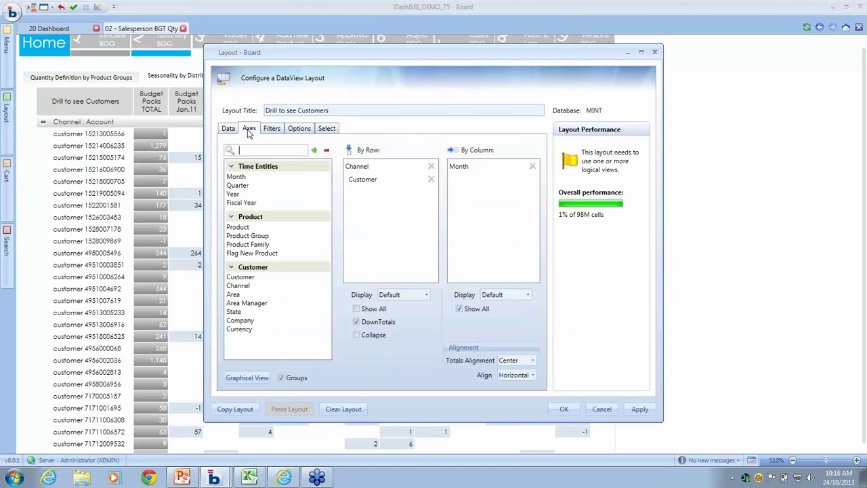
click(430, 179)
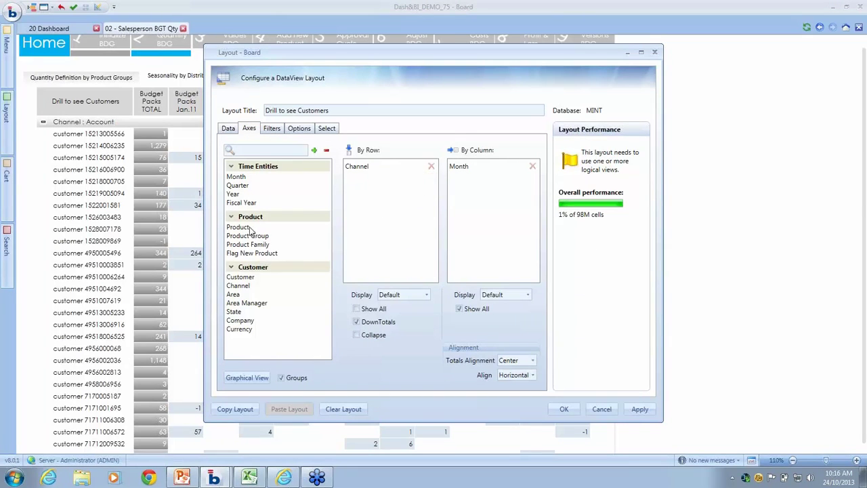
drag(249, 231, 391, 197)
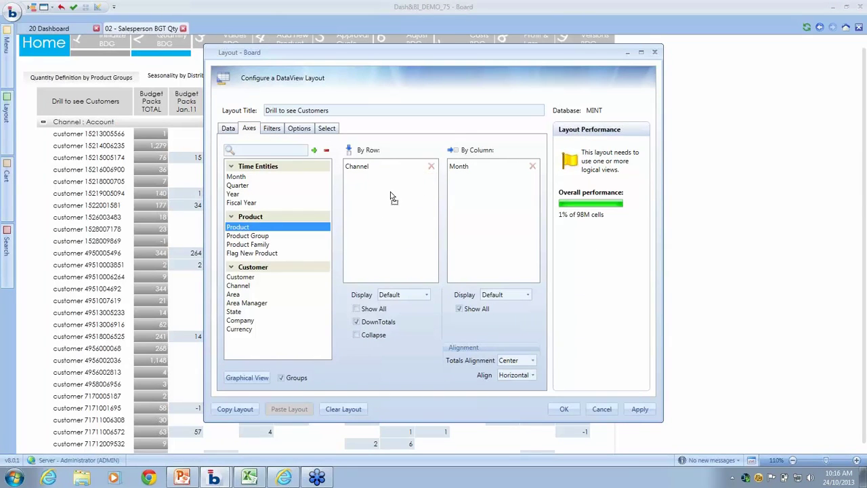
click(563, 408)
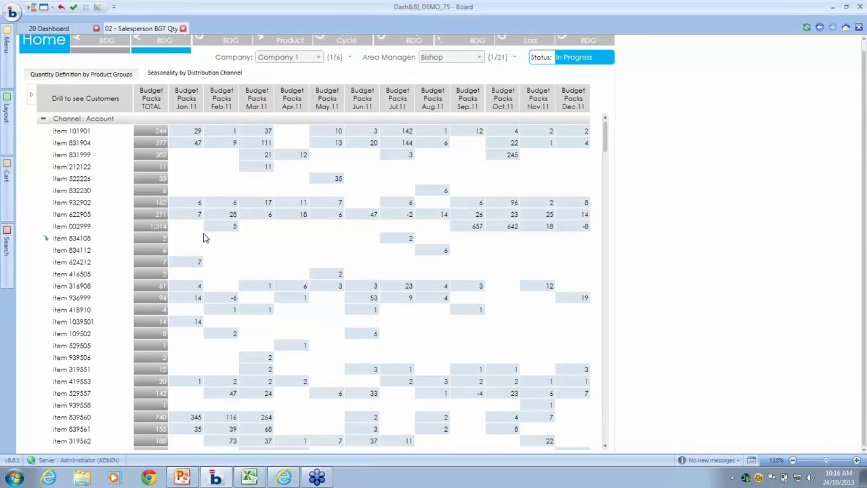
- Export the product seasonality table to Excel and select the Account channel's Feb.11 total in cell D47
click(291, 239)
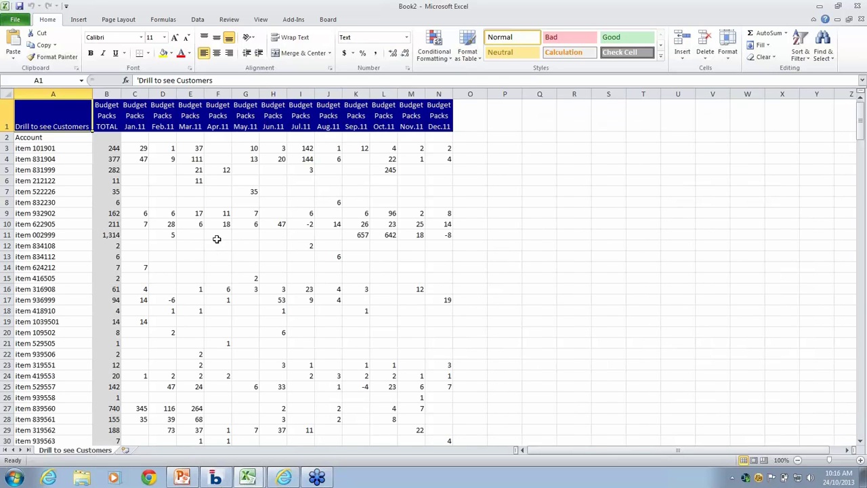
scroll(220, 236, down, 6)
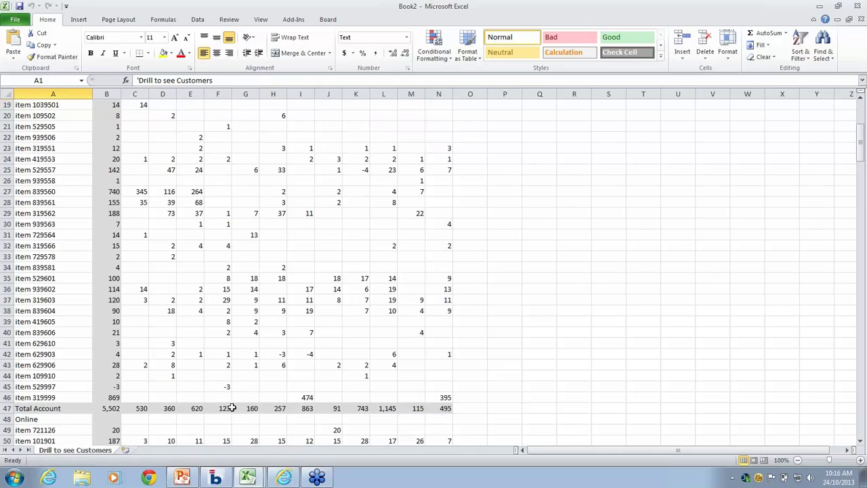
click(169, 409)
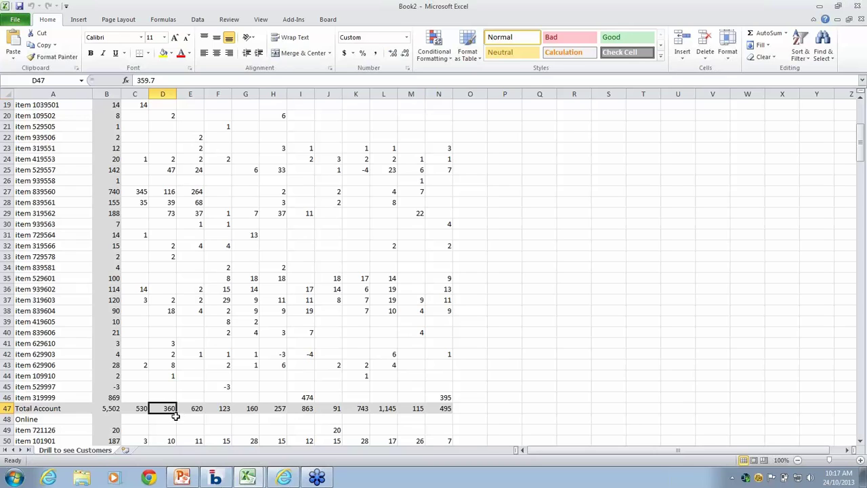
- Set the Account channel's Feb.11 total in D47 to 10000 and save the entry to the Board database in Save/Undo mode
text(10000)
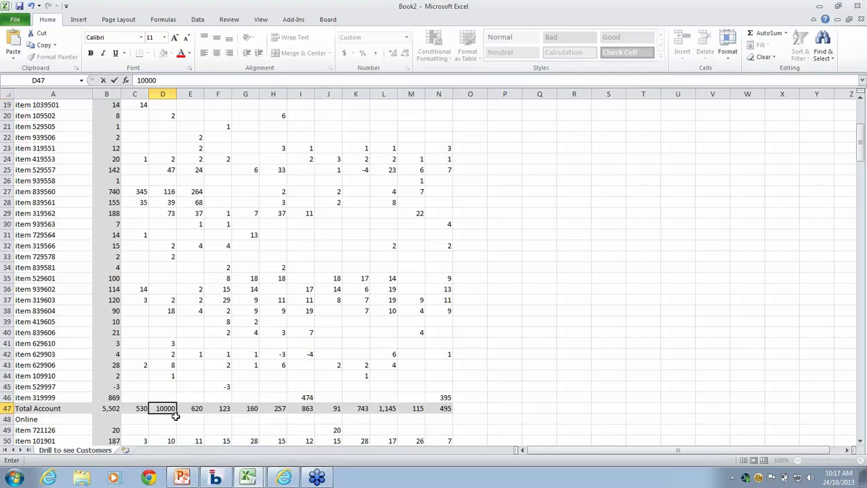
key(Return)
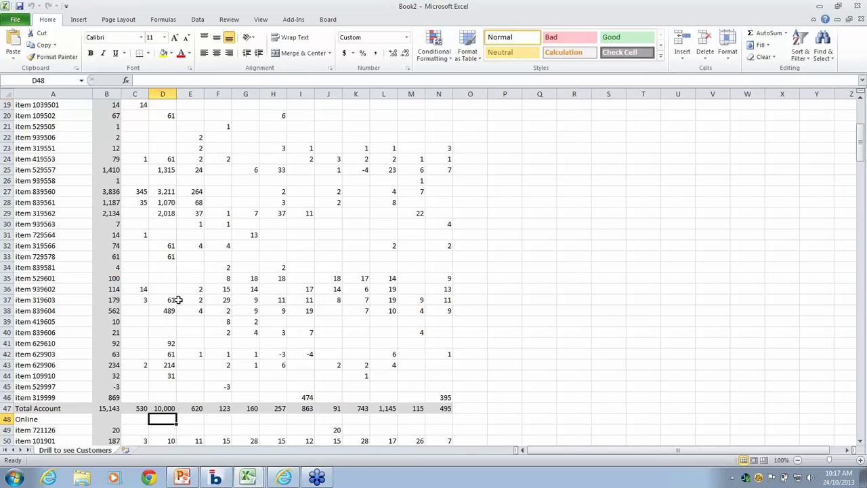
click(327, 19)
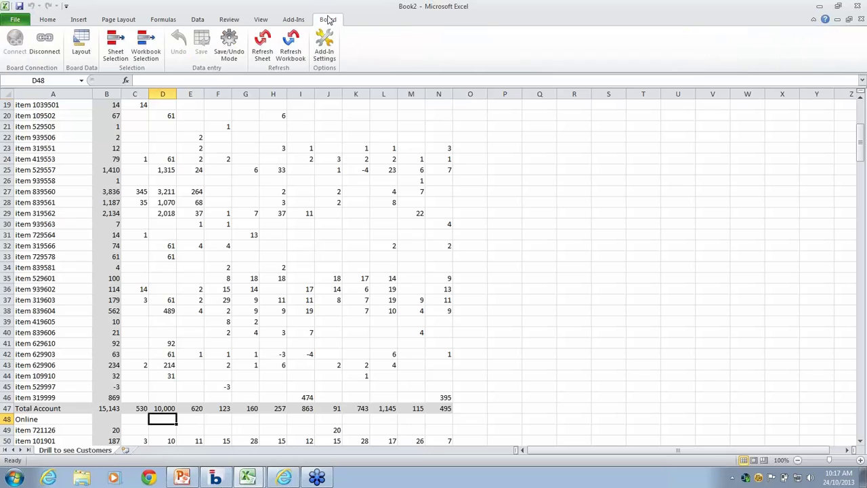
click(228, 47)
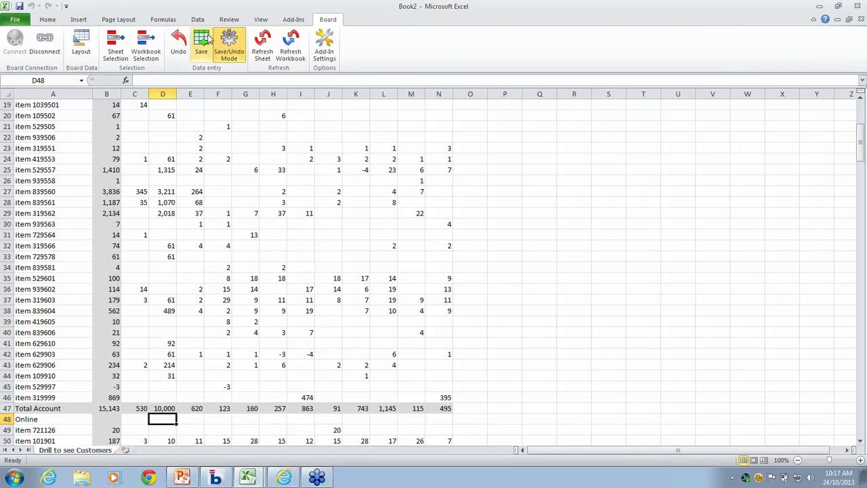
click(203, 39)
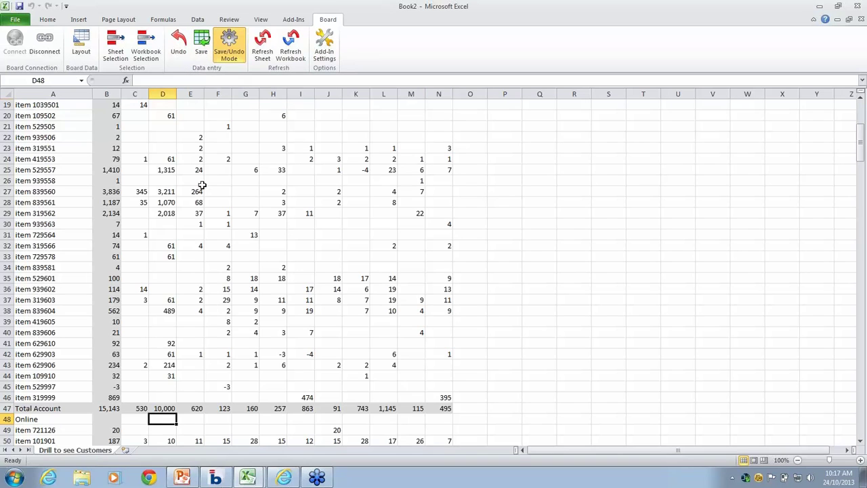
- View the entities available in the Board workbook selection and close it without changing anything
click(141, 57)
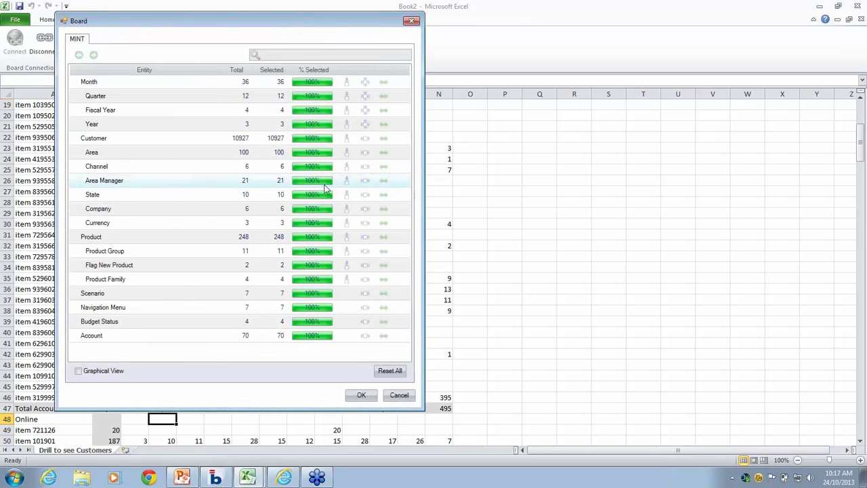
click(397, 395)
click(504, 292)
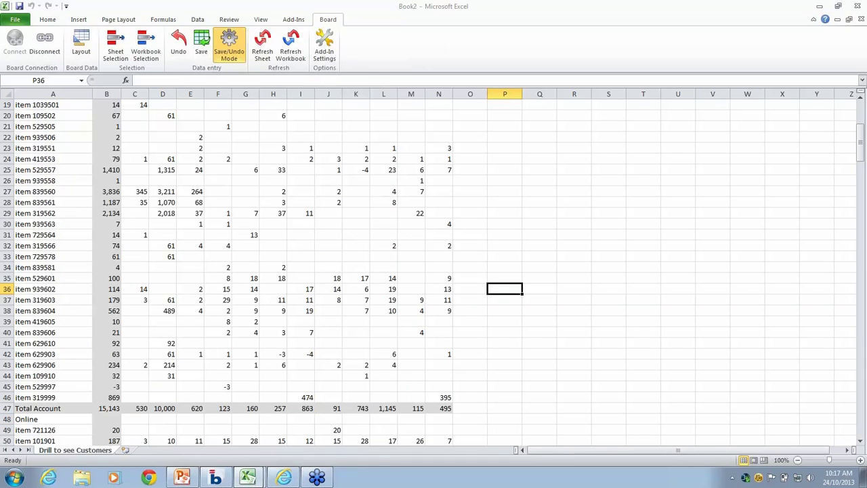
- Switch to Board, continue despite the pending data entry, and check the Account channel's Feb.11 item quantities in the seasonality table
click(216, 478)
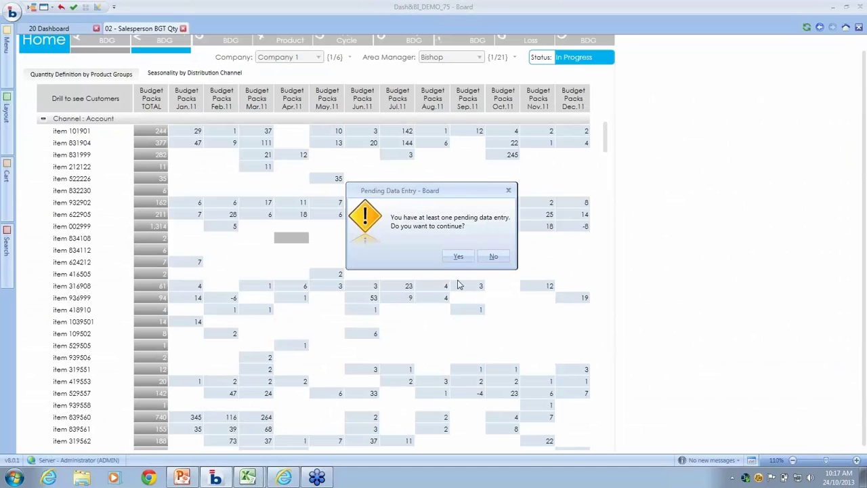
click(457, 257)
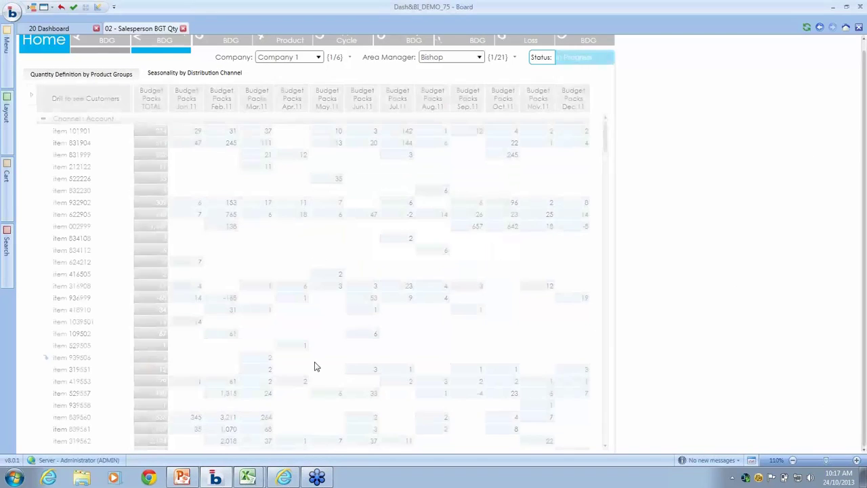
scroll(311, 364, down, 4)
scroll(304, 364, down, 3)
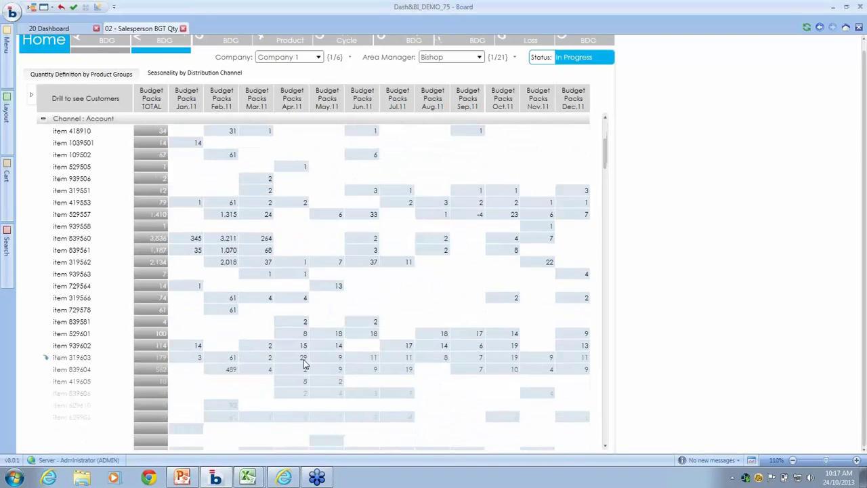
scroll(284, 310, up, 7)
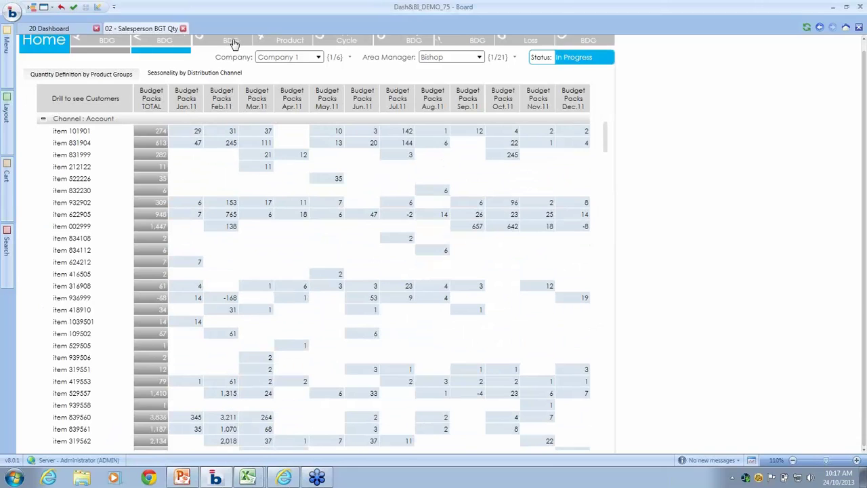
- Open the Values BDG screen, drill down the chart's Sep.11 values by Month, and close the drill-down
click(231, 41)
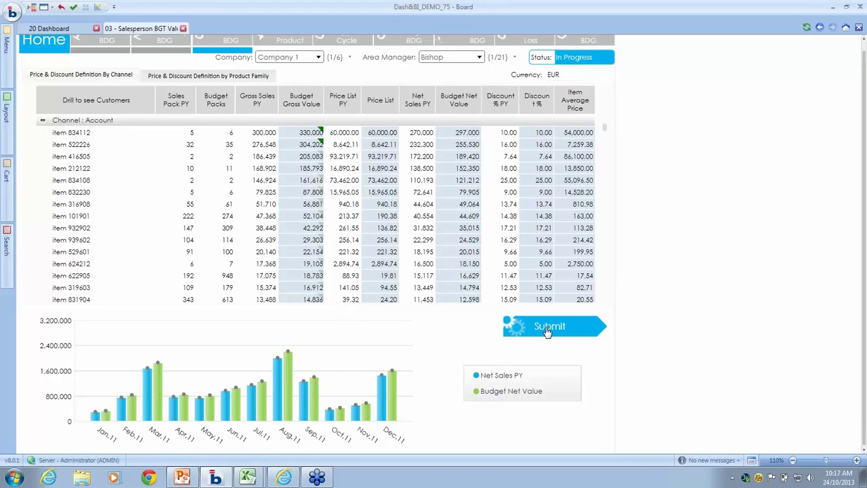
click(300, 399)
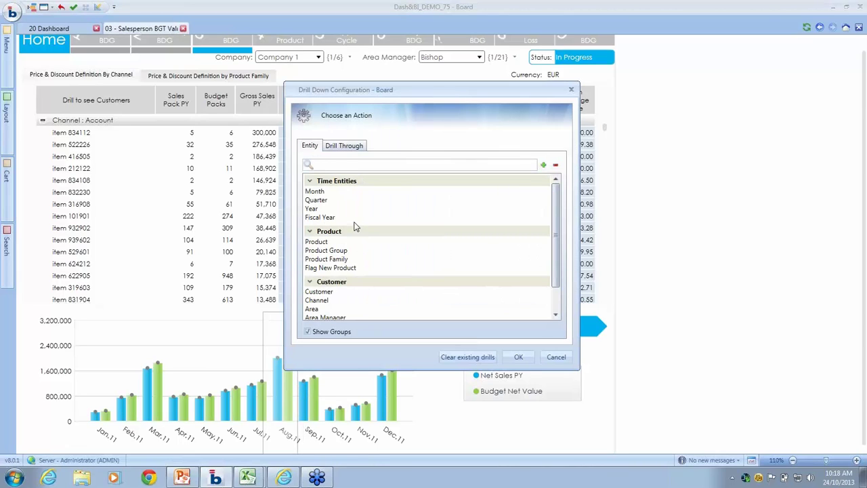
double_click(317, 192)
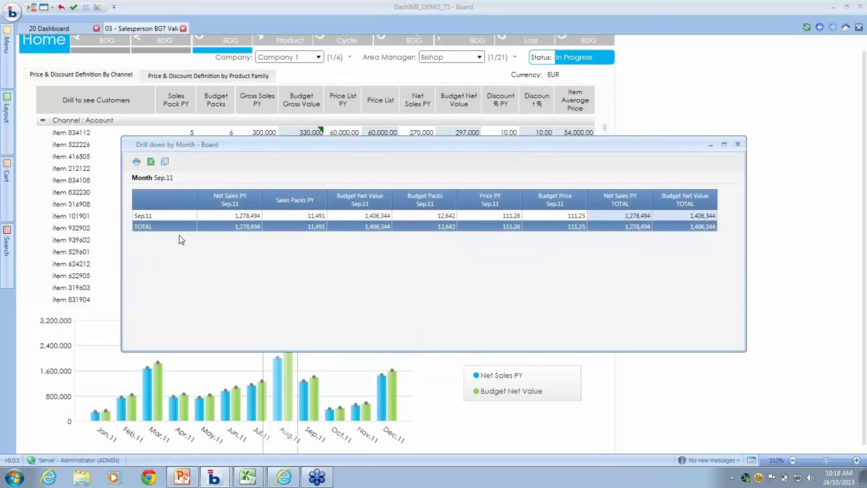
click(738, 146)
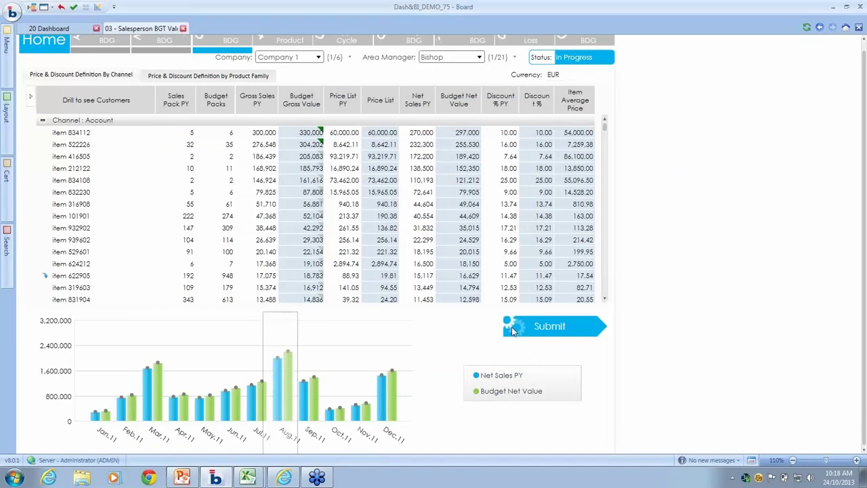
- Narrow the net value chart to Aug.11 through Dec.11 and submit the area manager's budget
click(382, 376)
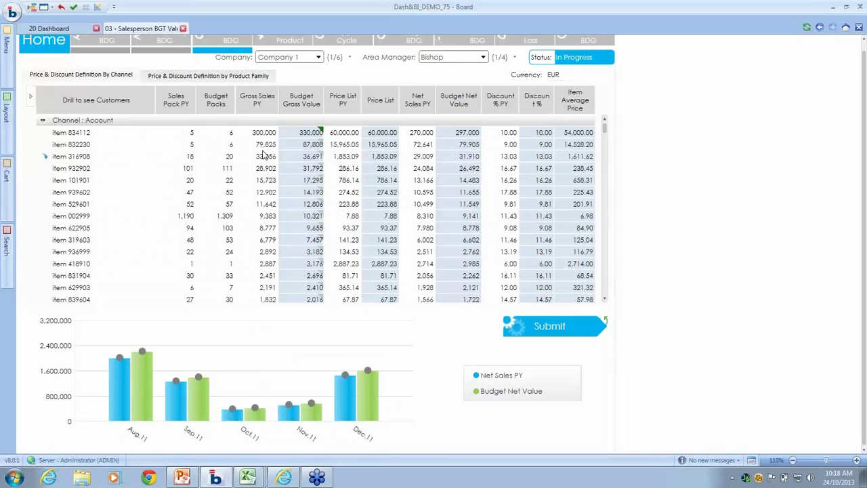
click(553, 328)
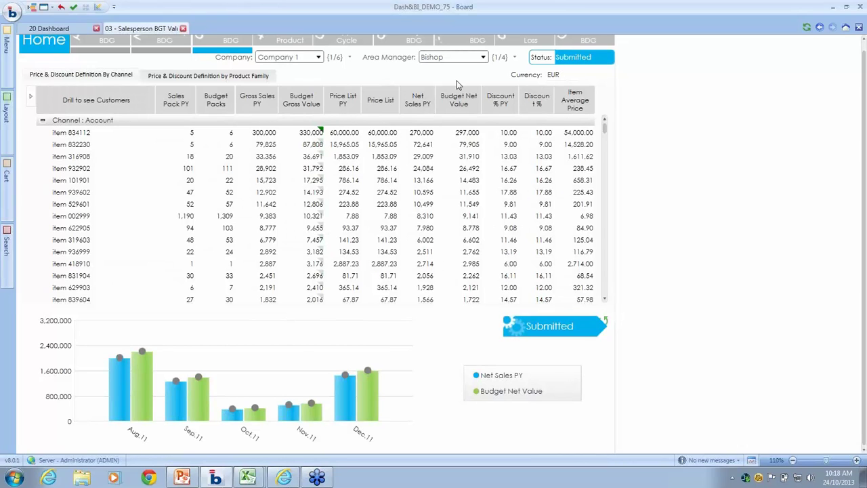
- On the Add new Product screen, view the form for creating a new Product member and cancel it
scroll(397, 70, up, 1)
click(282, 46)
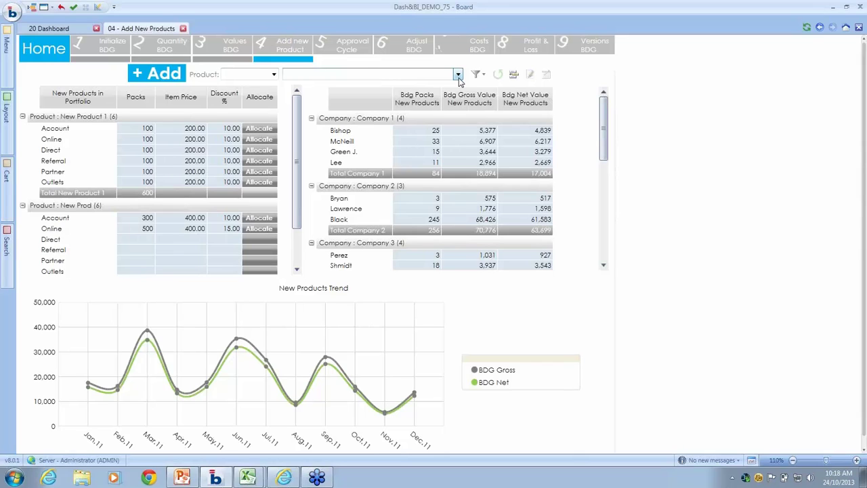
click(513, 74)
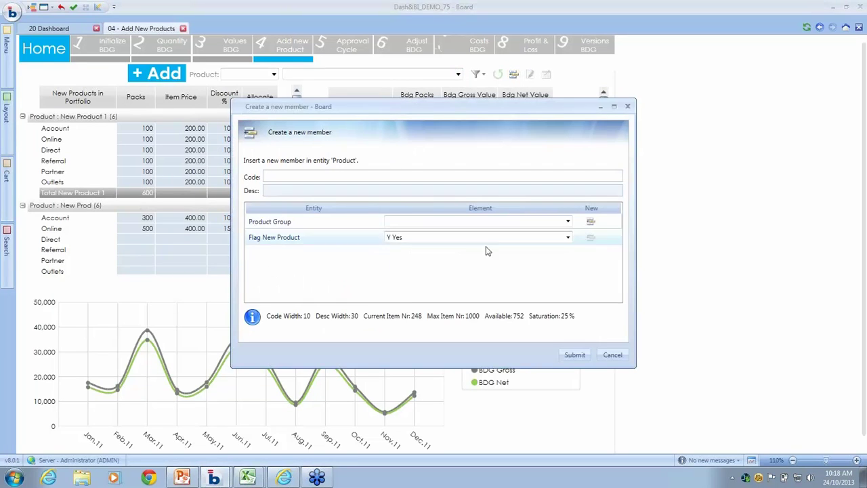
click(569, 224)
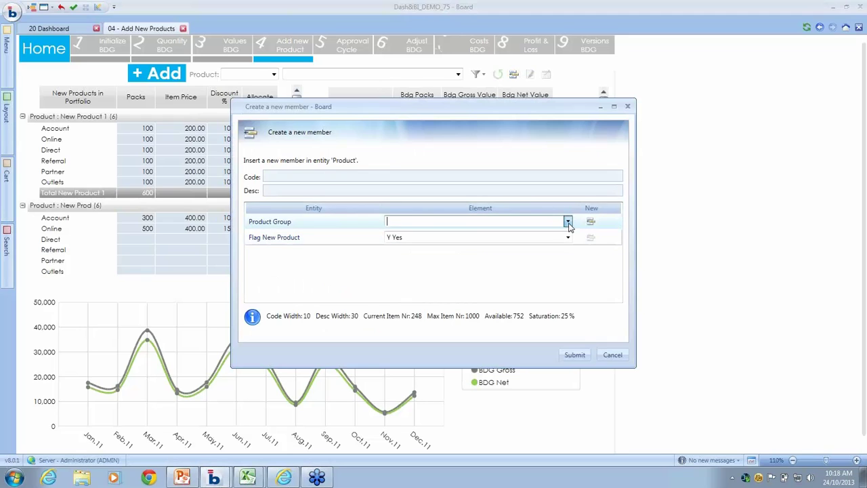
click(613, 356)
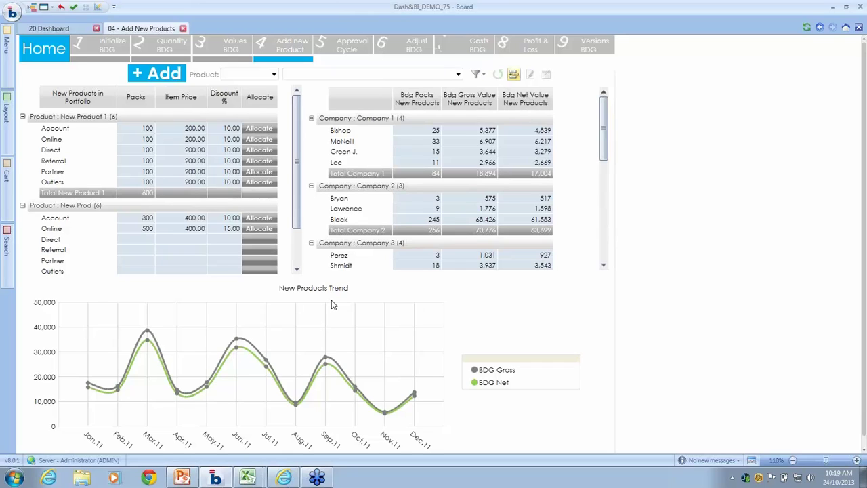
- Move on through Approval Cycle to the Adjust BDG screen and filter it to the Account channel
click(345, 49)
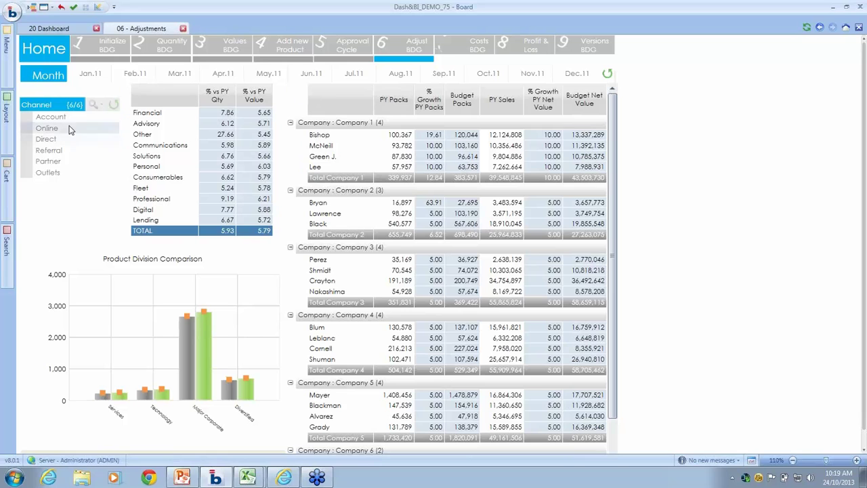
click(50, 119)
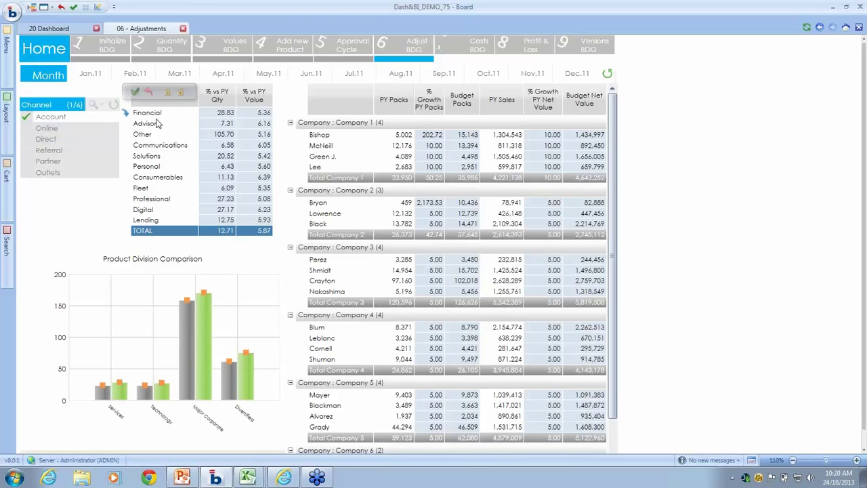
- Try setting Advisory's % vs PY Qty to 8 for the Account channel, and reset the entry
click(225, 115)
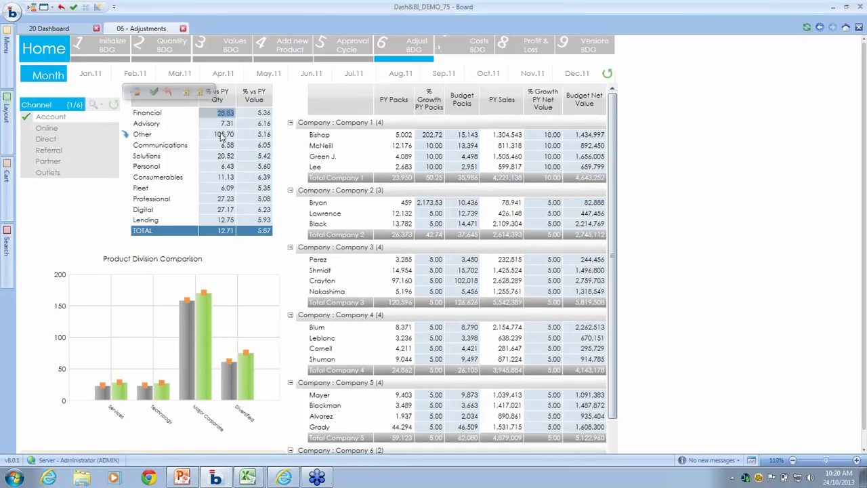
click(224, 136)
click(227, 125)
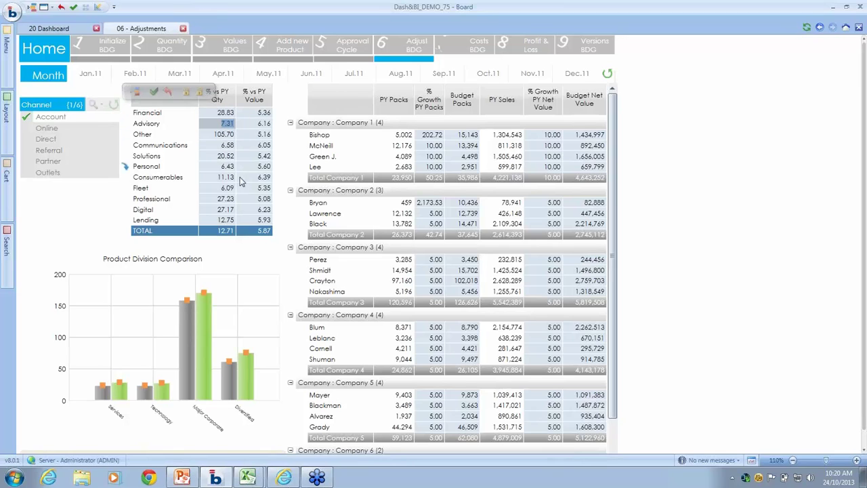
text(8)
key(Return)
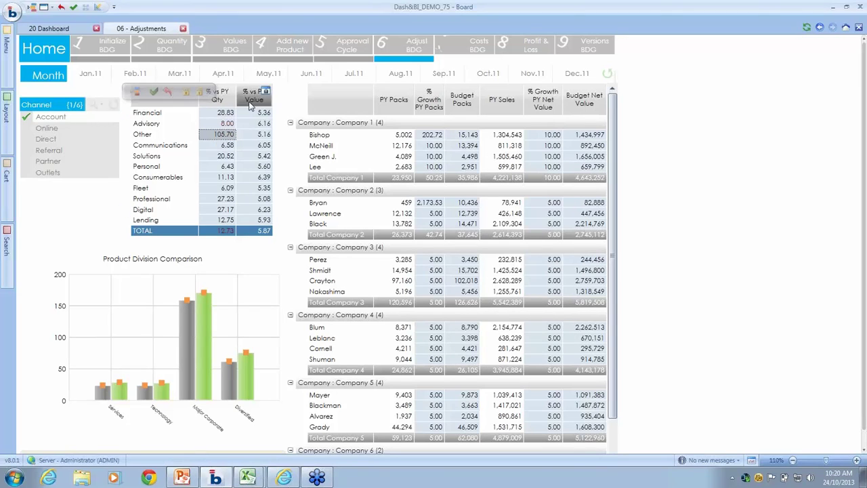
click(167, 92)
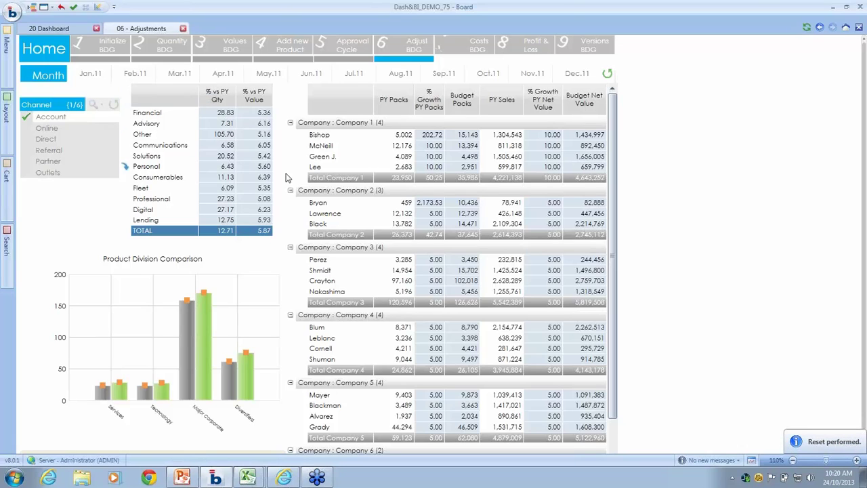
- Open the Profit & Loss screen, drill down the EBITDA chart's May.11 values by Account, and close the drill-down
click(520, 44)
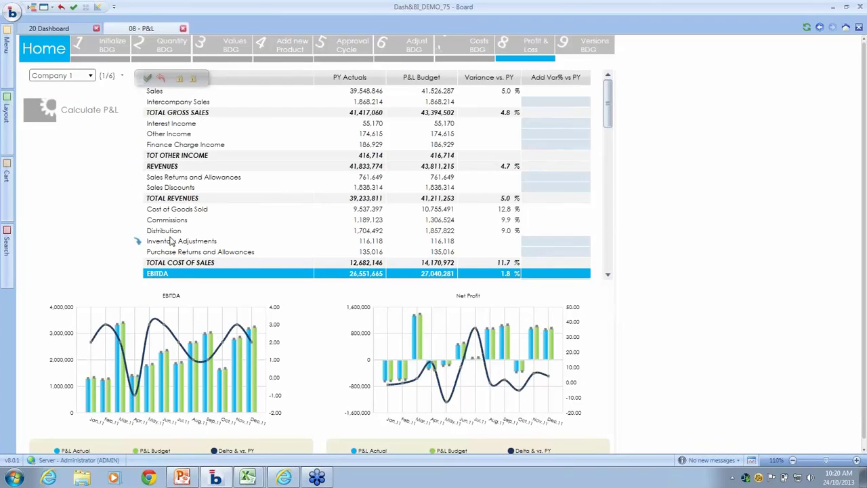
double_click(155, 323)
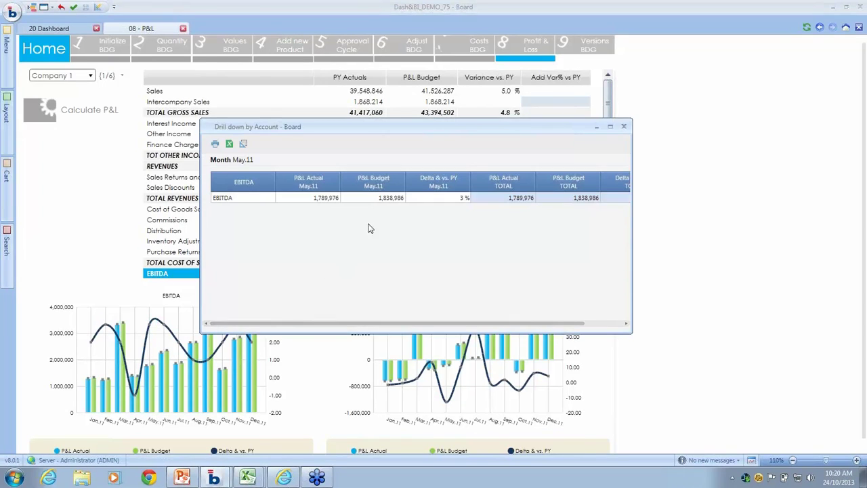
click(623, 126)
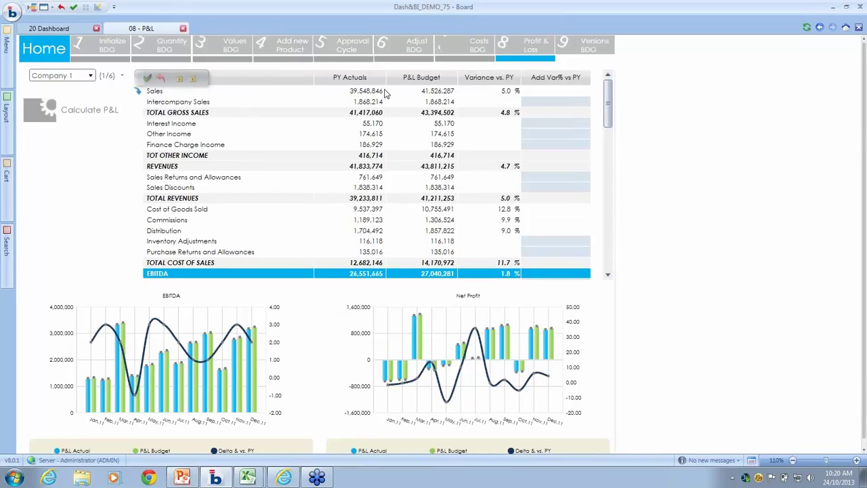
- Drill down the Sales account by Month, its Jan.11 figure by Area Manager, and the second area manager by Customer
click(137, 95)
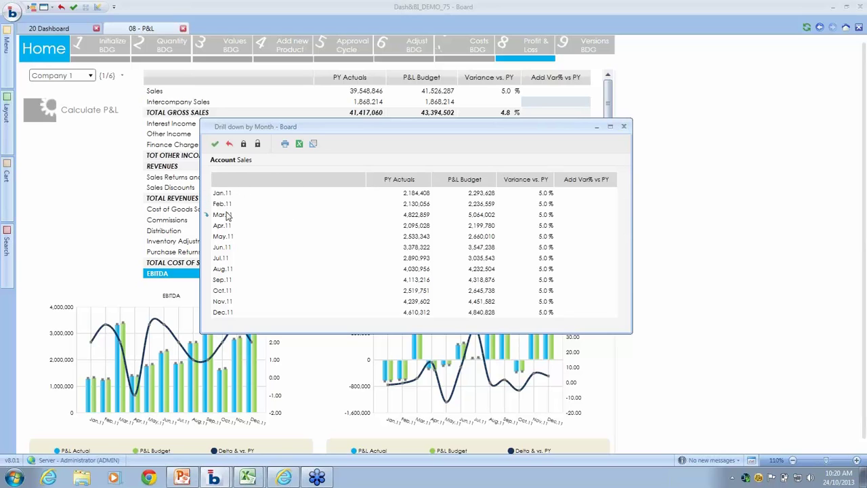
click(207, 194)
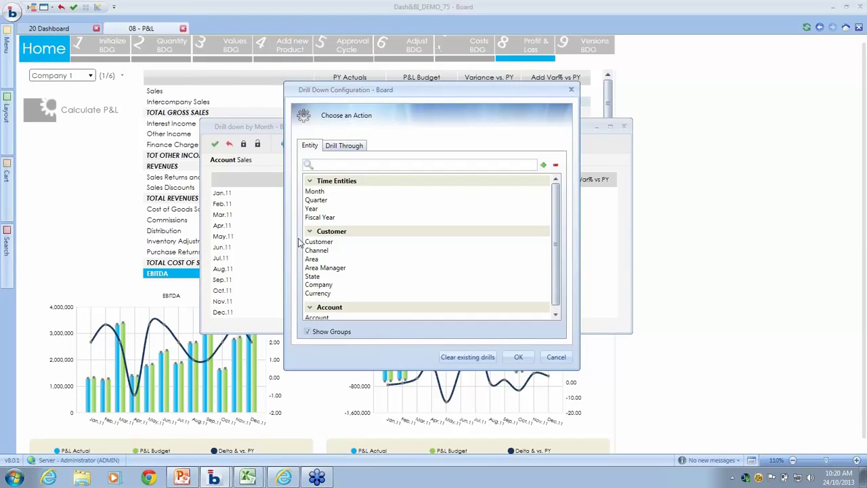
scroll(332, 285, down, 1)
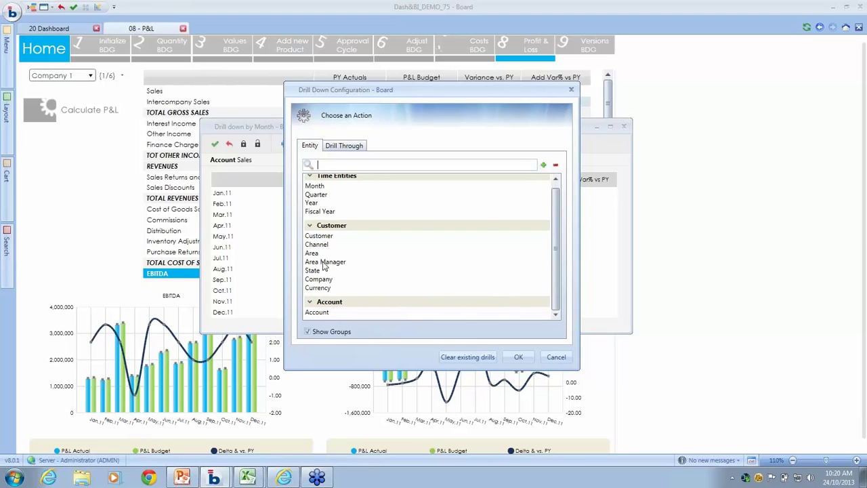
double_click(325, 262)
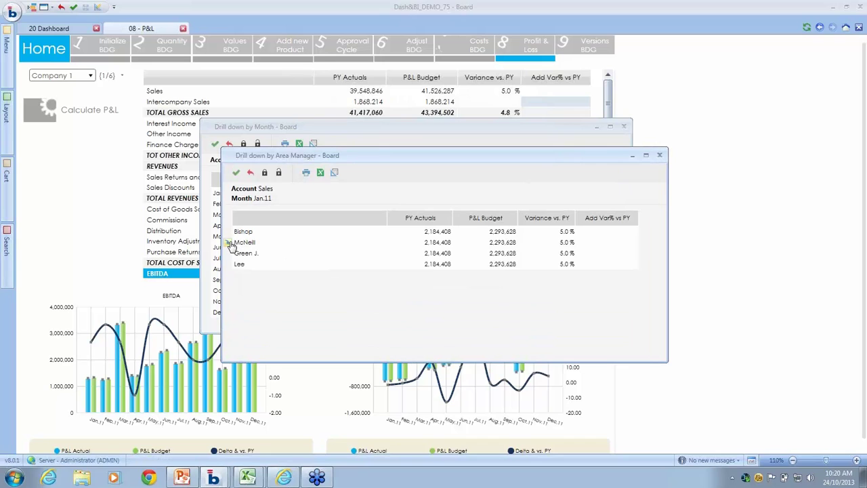
double_click(229, 244)
double_click(319, 243)
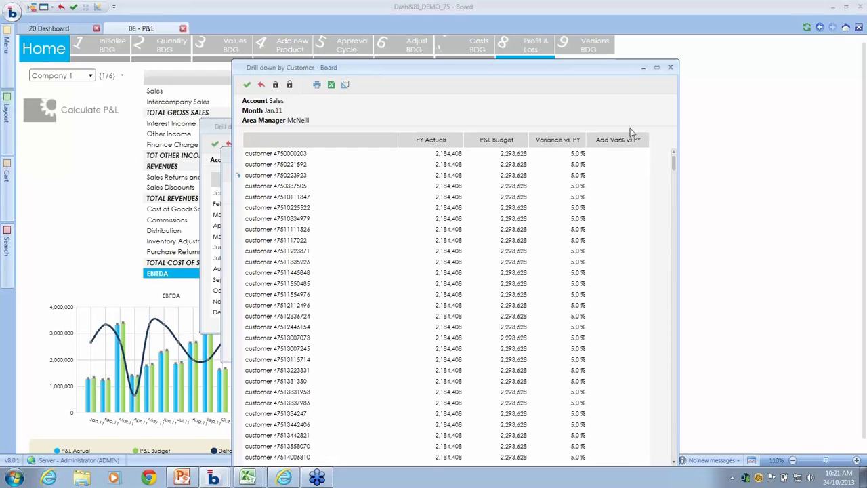
- Close the Customer, Area Manager and Month drill-downs and go to the Versions BDG screen
click(669, 67)
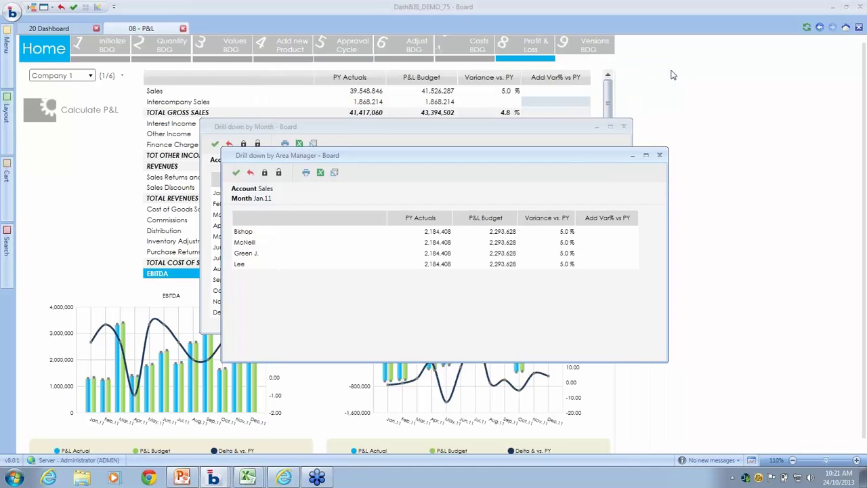
click(659, 155)
click(624, 126)
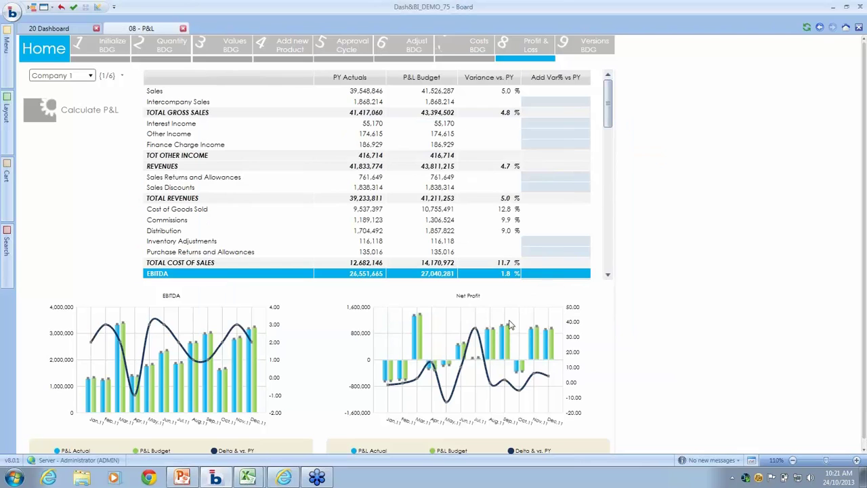
click(592, 48)
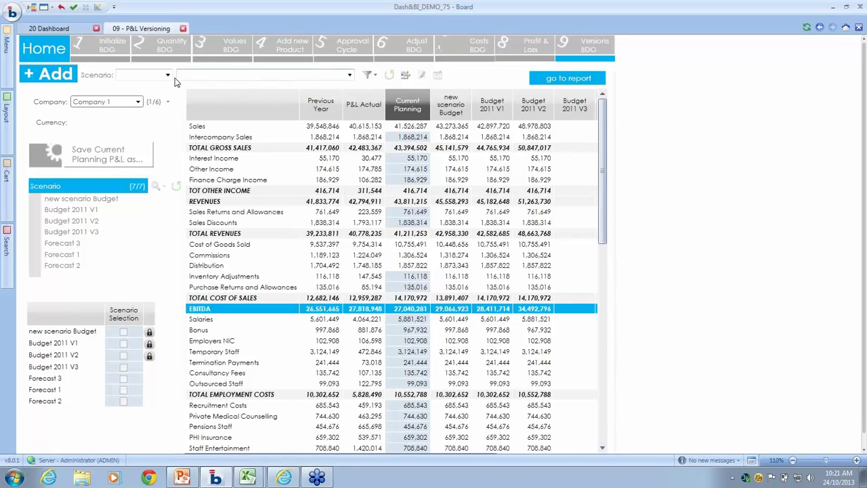
- Create a new Scenario member with code F04 and description Forecast4
click(405, 75)
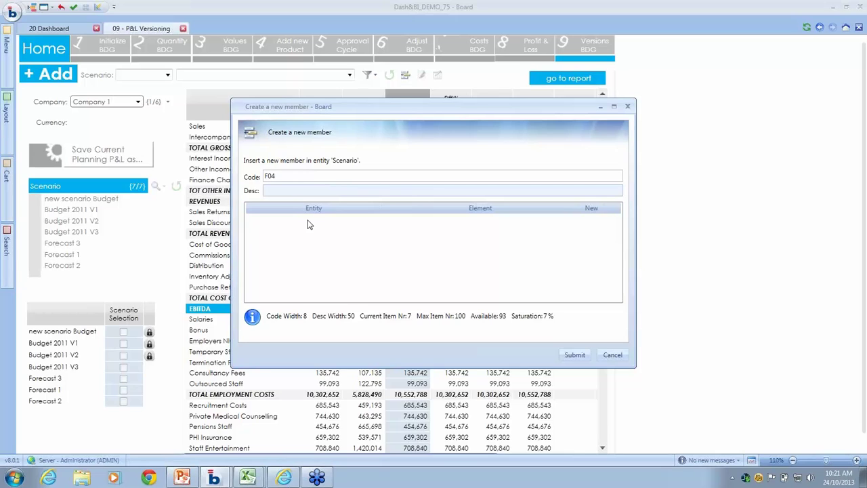
click(313, 190)
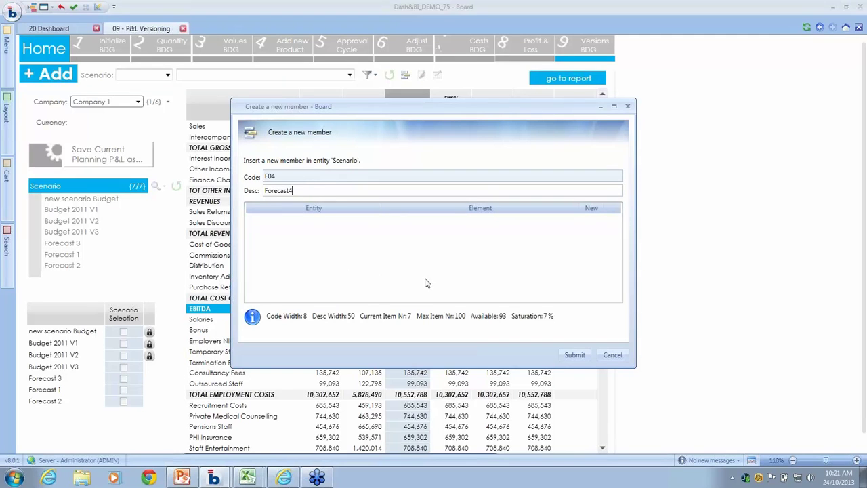
click(569, 360)
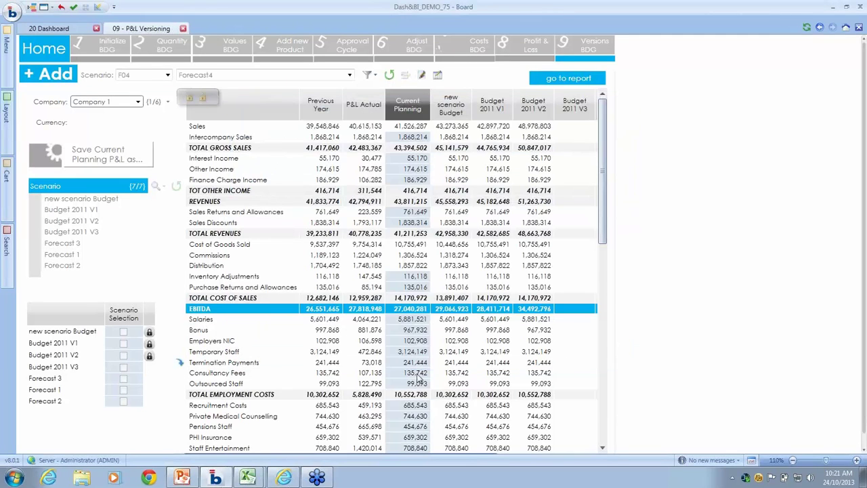
- Filter the P&L versions by the Forecast4 scenario, and replace that selection with Budget 2011 V1, V2 and V3
click(154, 266)
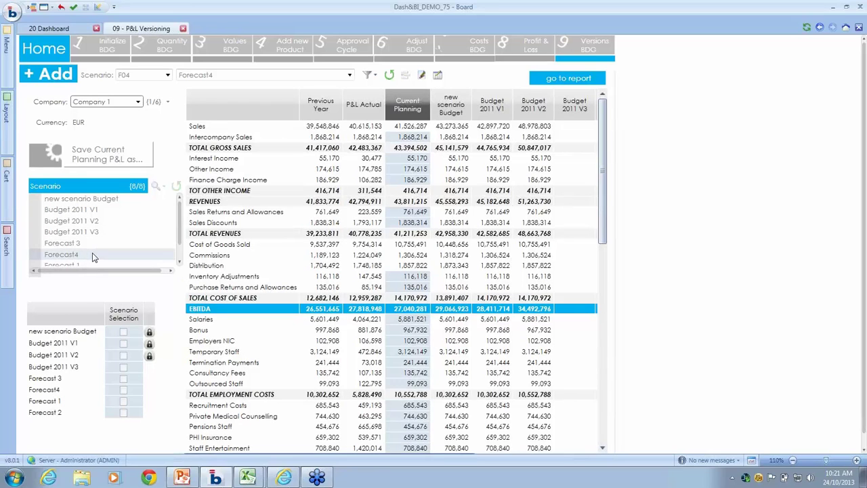
click(68, 254)
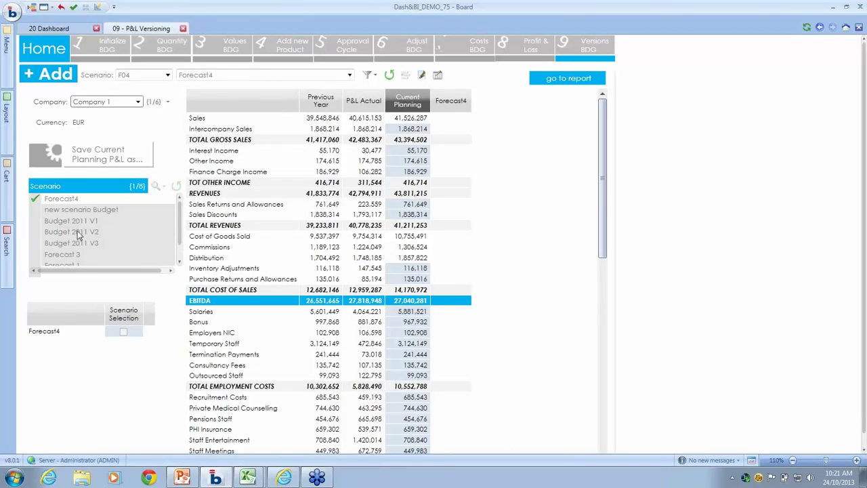
drag(38, 224, 32, 241)
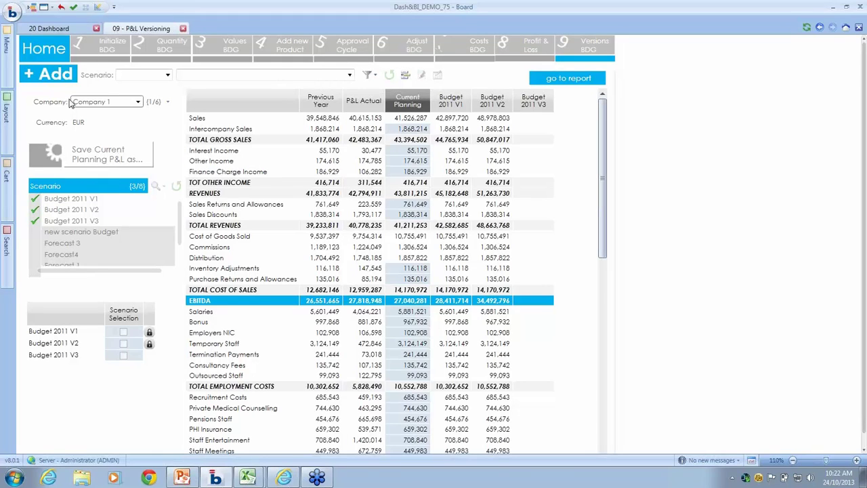
click(112, 102)
- Switch to the 20 Dashboard screen, turn on edit mode and pick the Chart tool
click(54, 29)
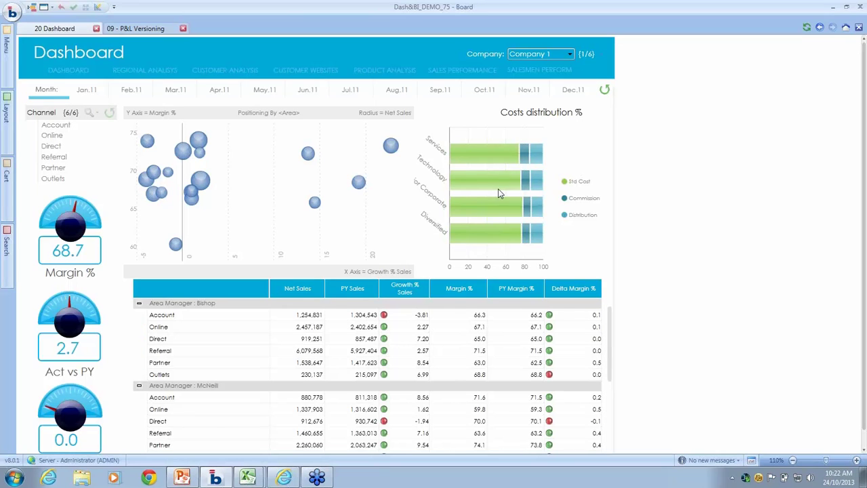
click(98, 8)
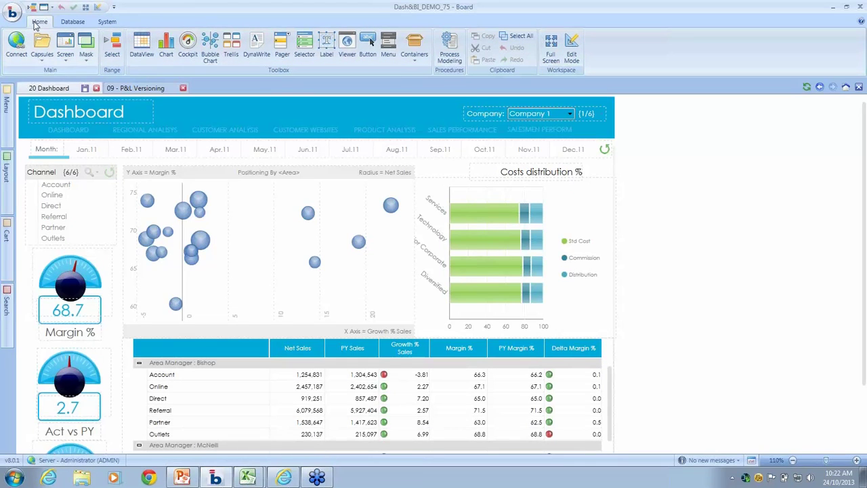
click(170, 46)
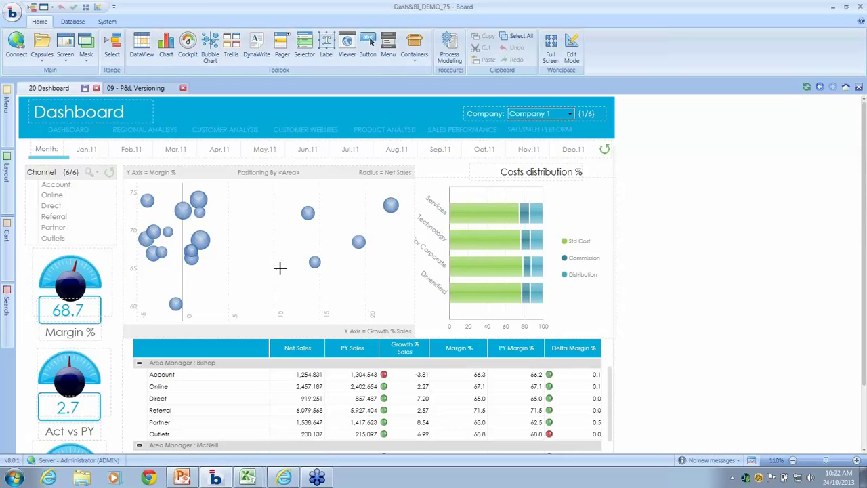
- Examine the axes configuration in the bubble chart's layout, cancel it and leave edit mode
click(249, 261)
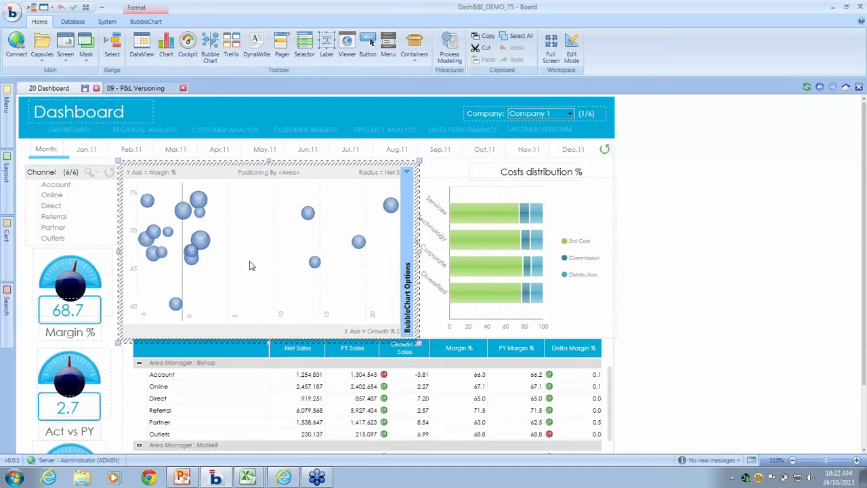
double_click(275, 233)
click(250, 128)
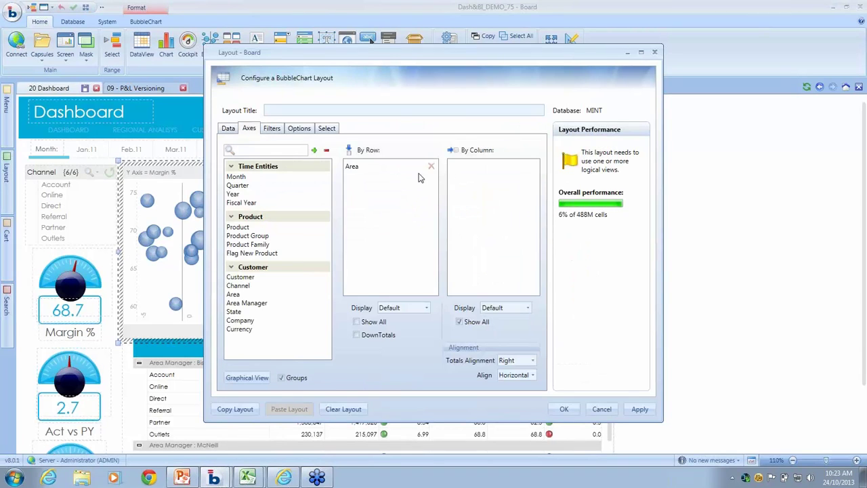
click(601, 409)
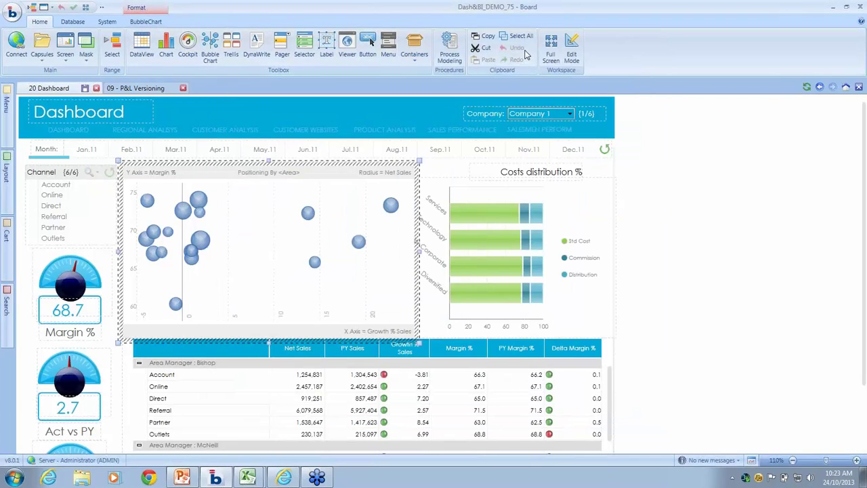
click(572, 50)
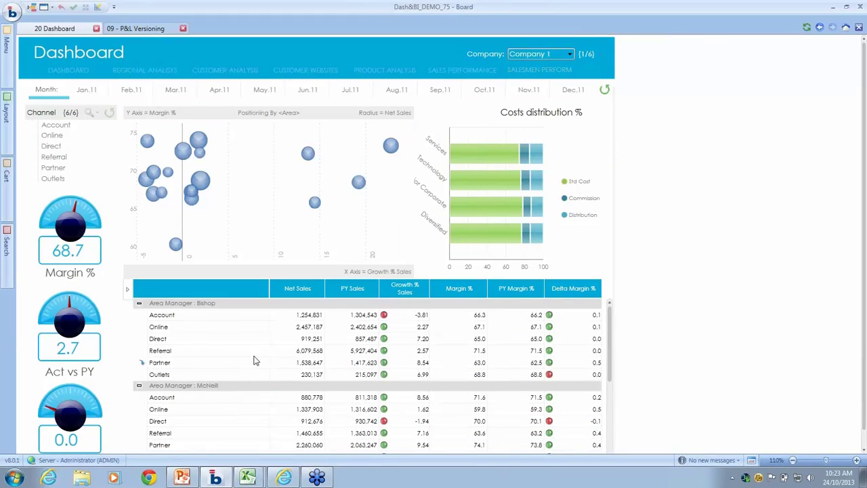
- Drill down the Margin % gauge by Month, close the result, and open and cancel the drill-down options of the lowest bubble
click(75, 219)
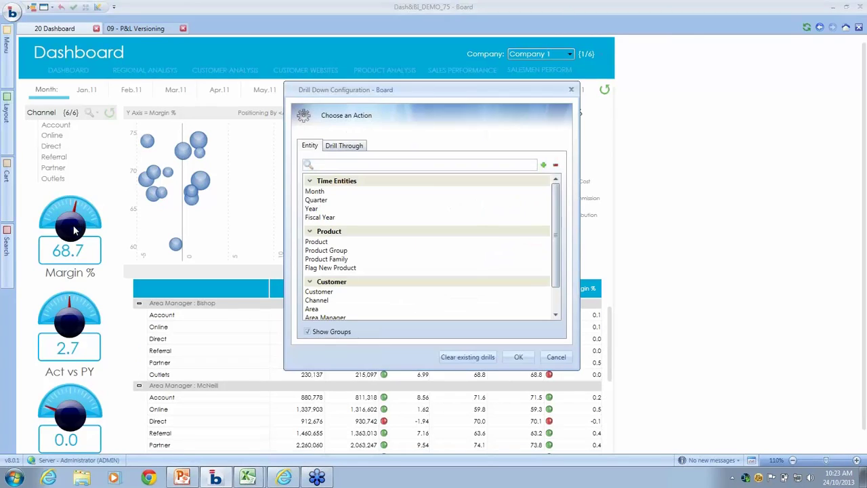
click(320, 193)
double_click(317, 193)
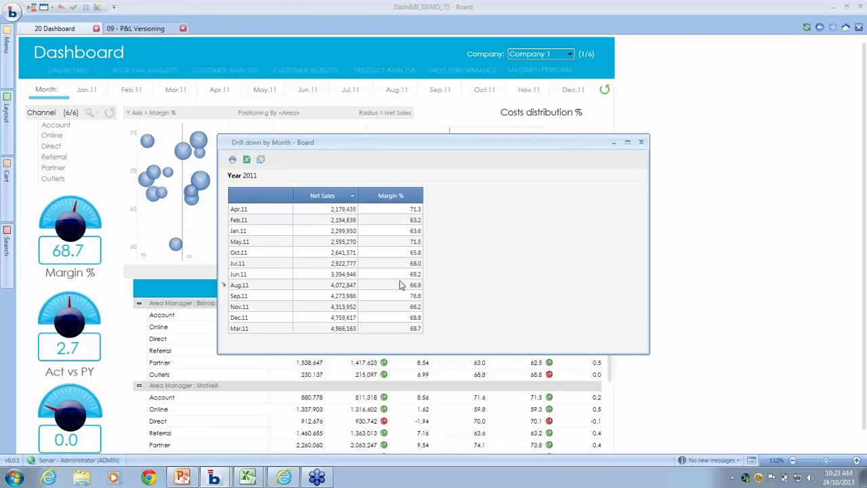
click(642, 142)
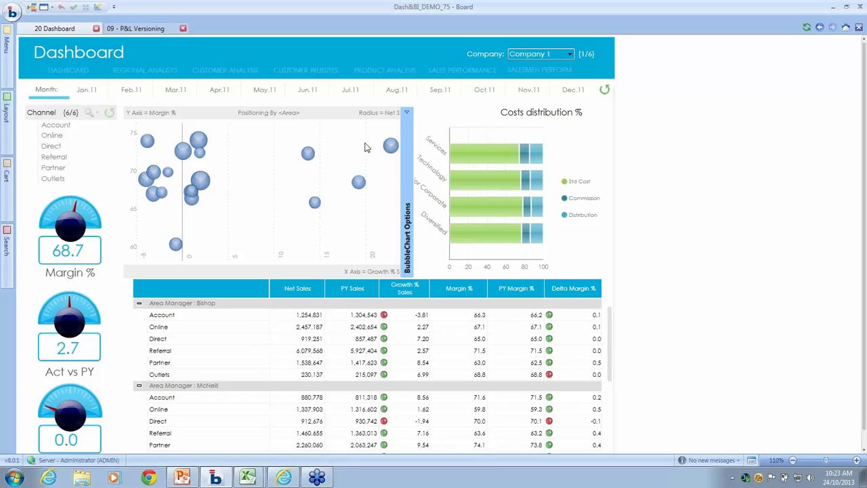
click(174, 246)
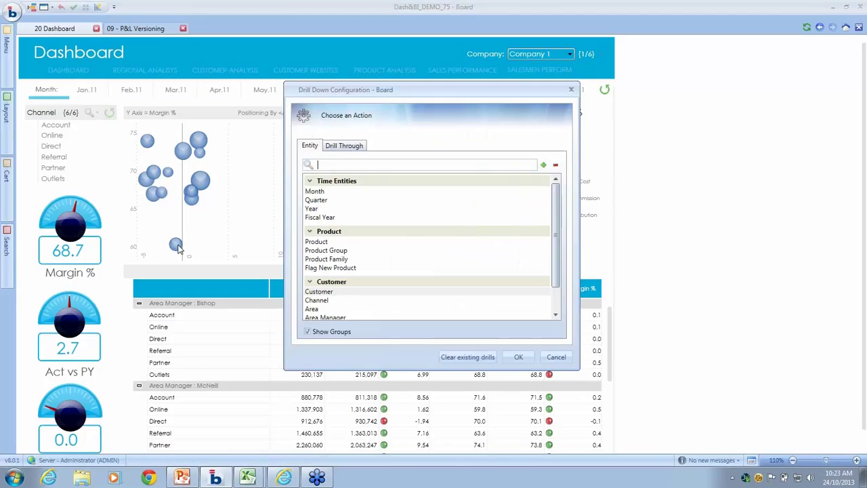
click(555, 358)
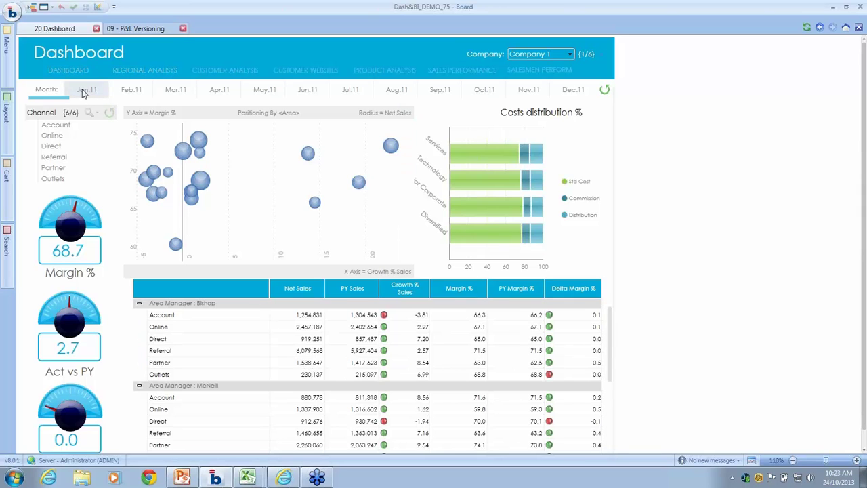
- Filter the dashboard to Jan.11 through May.11 and to the Account, Online and Direct channels
drag(83, 93, 245, 98)
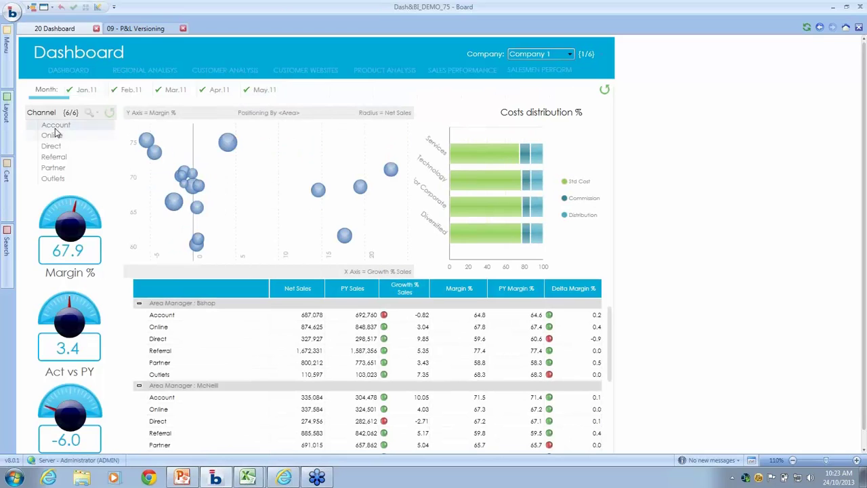
drag(58, 131, 56, 149)
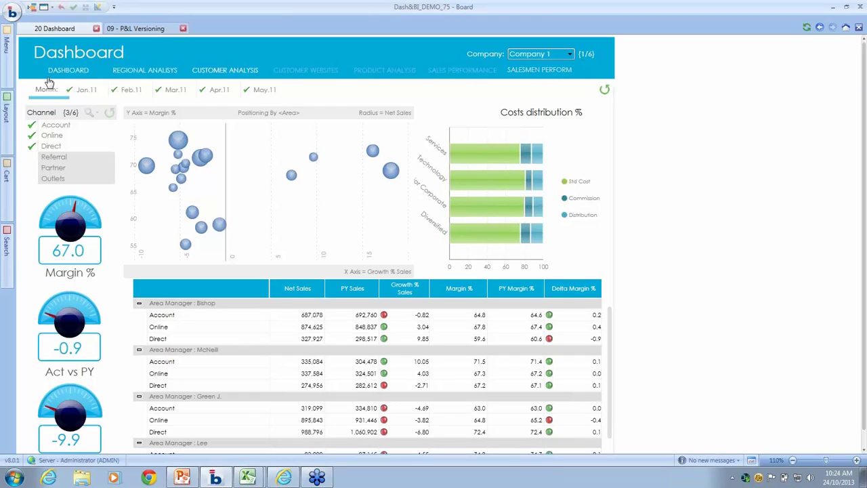
- Close the 20 Dashboard and 09 - P&L Versioning screens without saving their changes
click(11, 13)
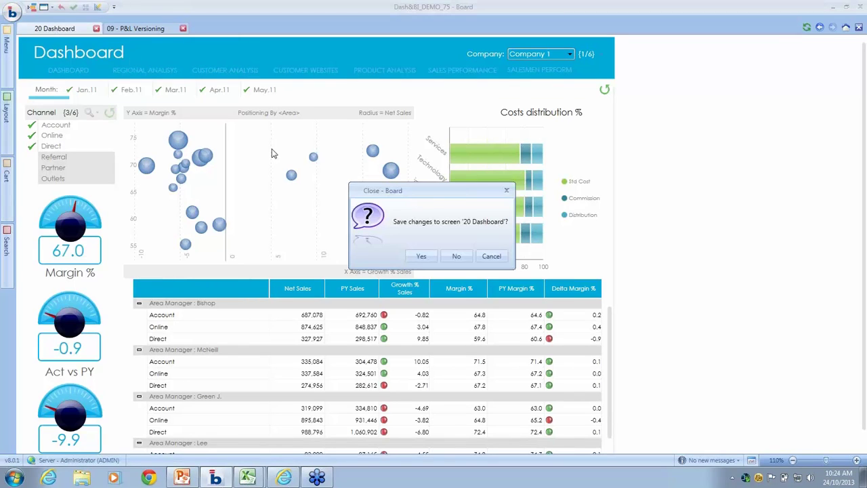
click(455, 258)
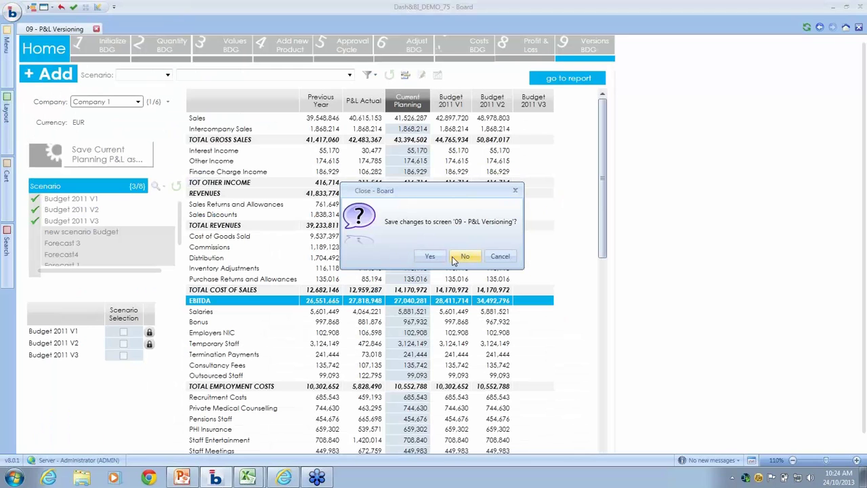
click(463, 260)
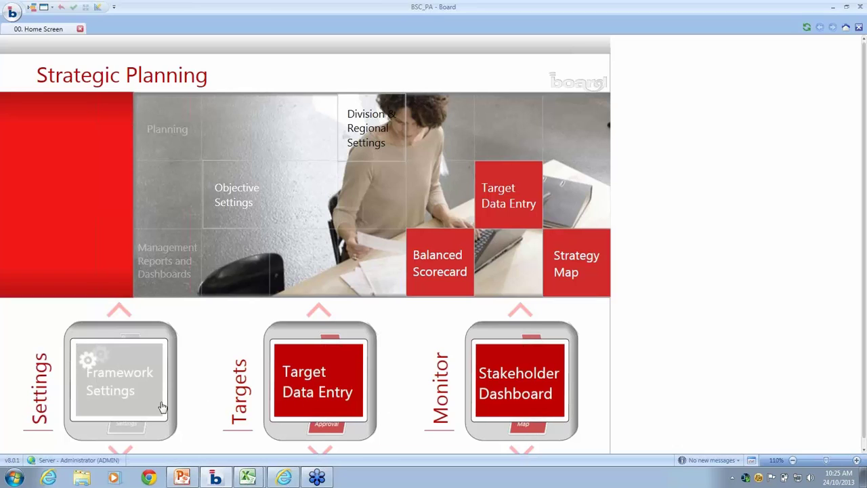
- Open Framework Settings from the Strategic Planning home screen, select the Customer stakeholder, and view its description editor without changing it
click(126, 384)
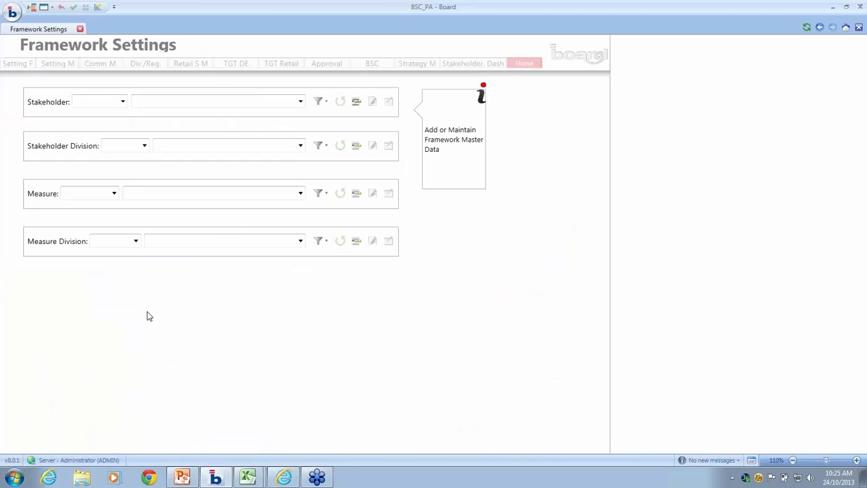
click(302, 102)
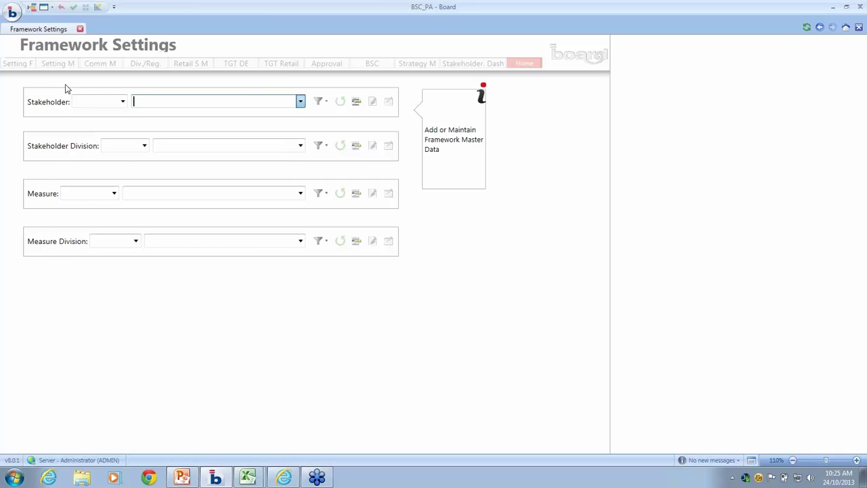
click(181, 117)
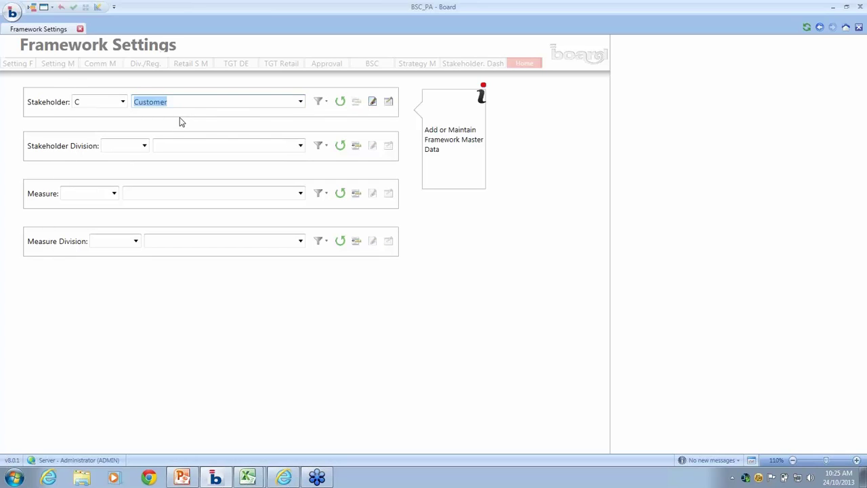
click(387, 102)
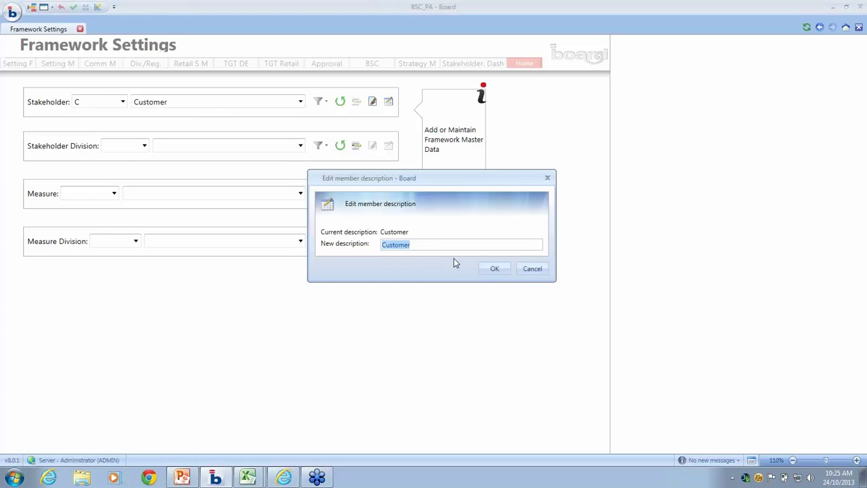
click(545, 273)
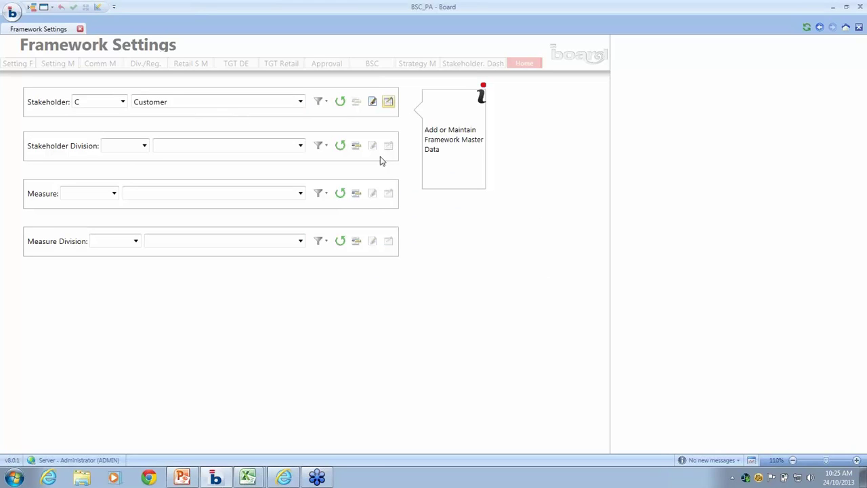
- Check the stakeholder division choices and select the measure Revenues - Provisions expenses
click(300, 147)
click(301, 148)
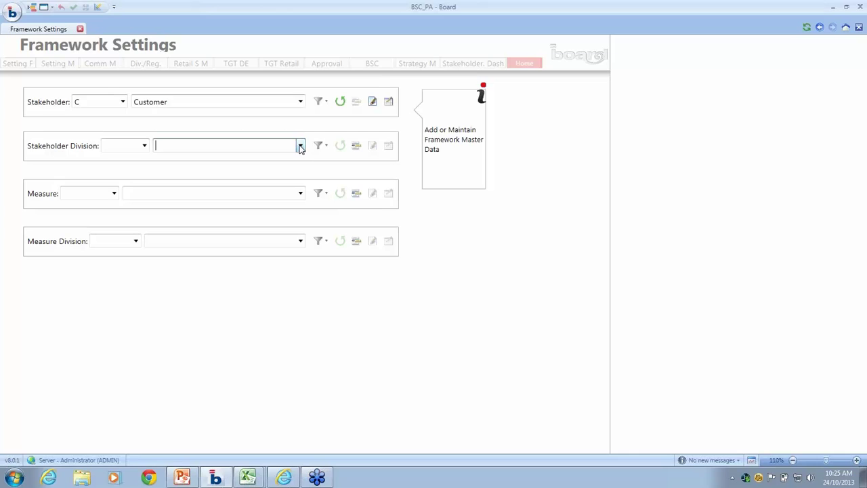
click(301, 195)
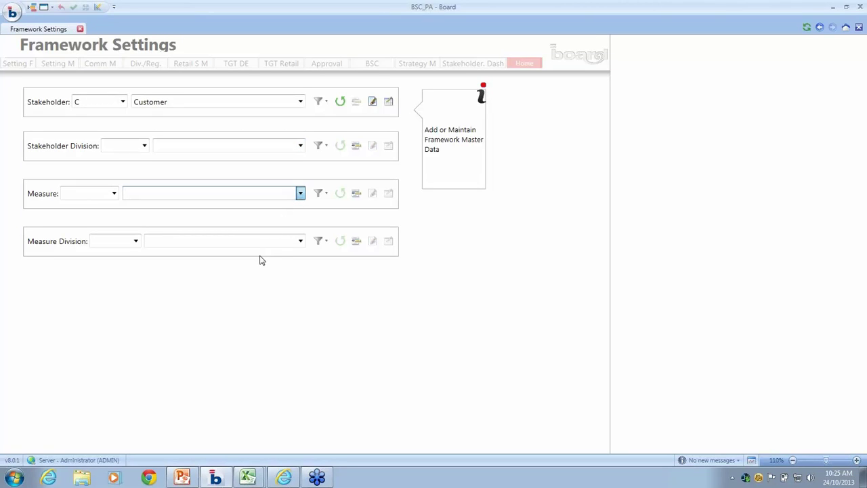
click(250, 277)
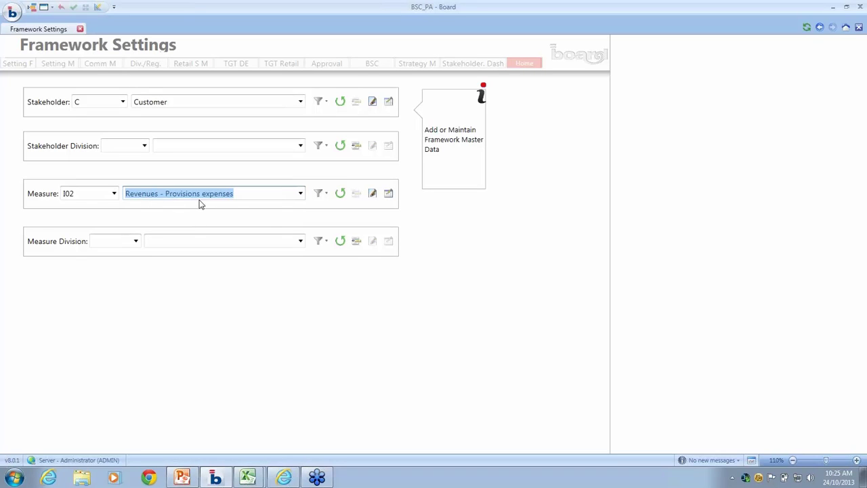
- Open the selected measure's member editor, enlarge it to examine all its attributes and the Measure Type choices, and cancel without changes
click(372, 195)
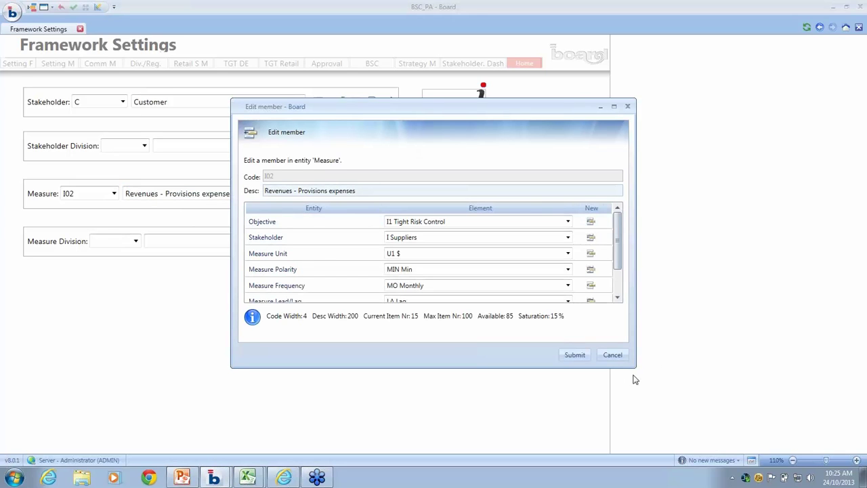
drag(628, 367, 628, 433)
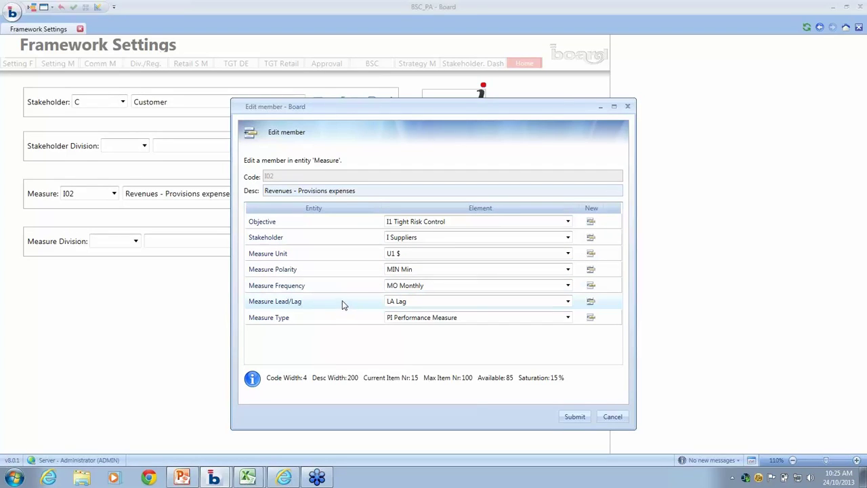
click(567, 318)
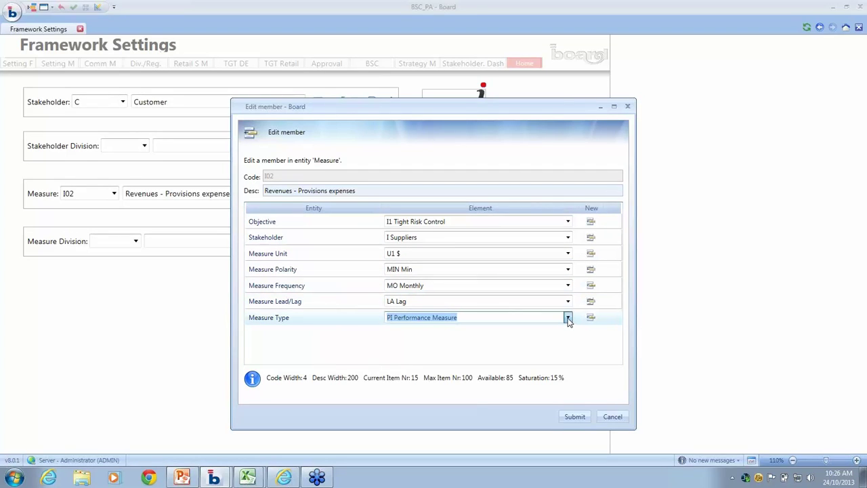
click(611, 416)
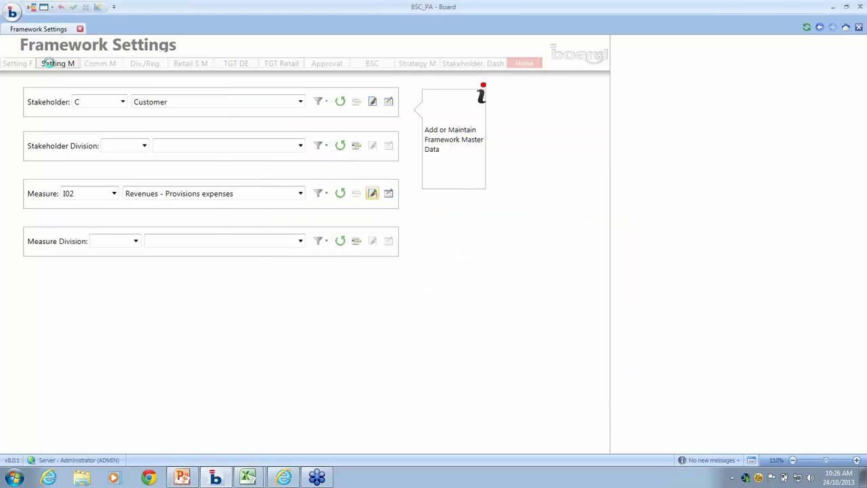
- Open Measure Settings and examine the weight and frequency inputs of the measures under Highly motivated employees without changing them
click(52, 66)
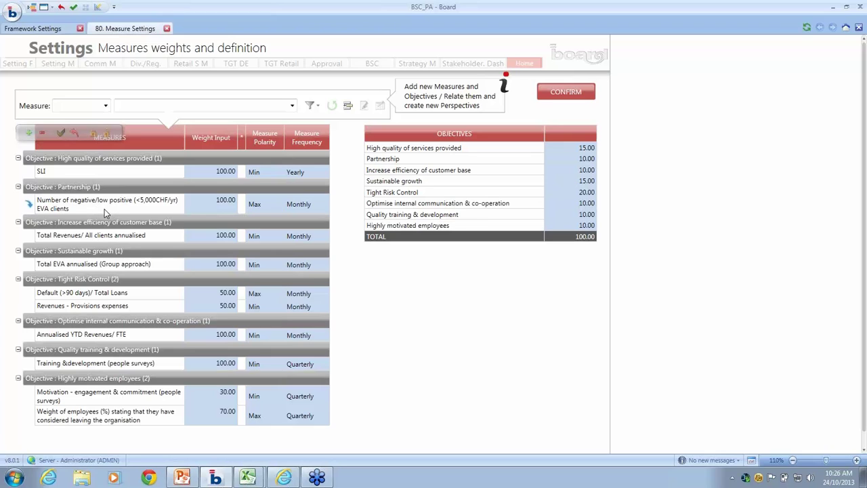
click(139, 402)
click(227, 400)
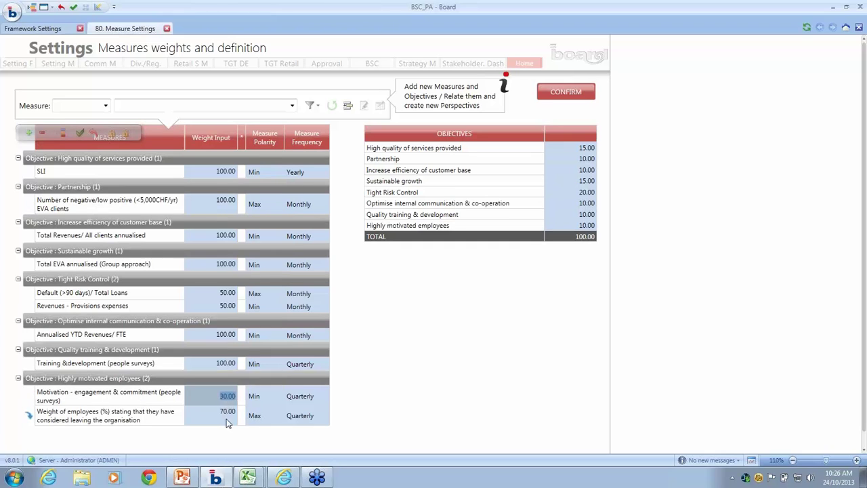
click(303, 415)
click(303, 414)
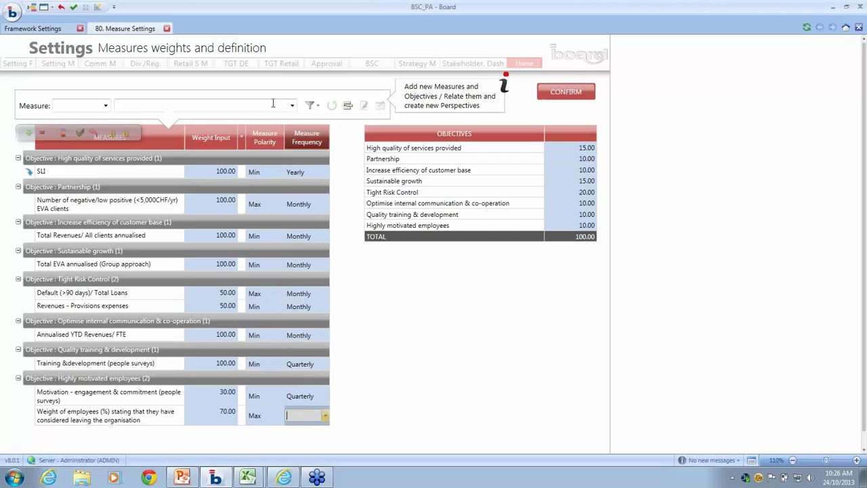
- Open Measure Comments / Attachments, view and cancel the docx attachment picker for the Partnership measure, and inspect the customer measures' comment cells
click(107, 62)
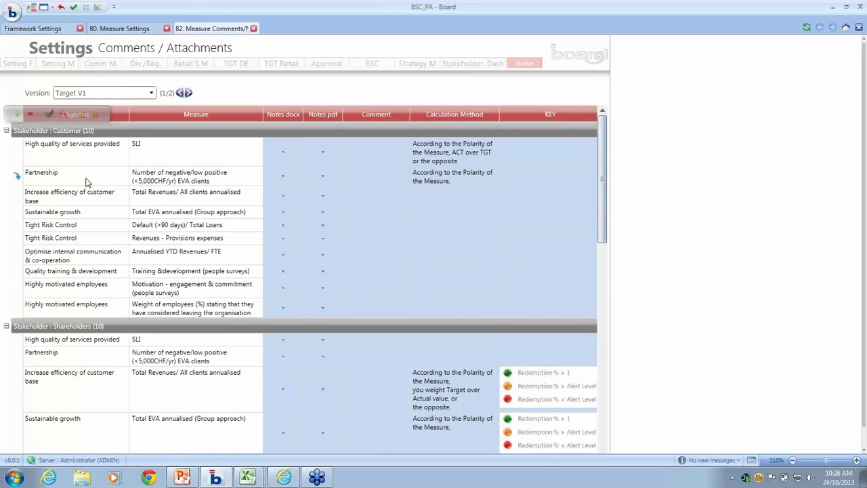
click(284, 179)
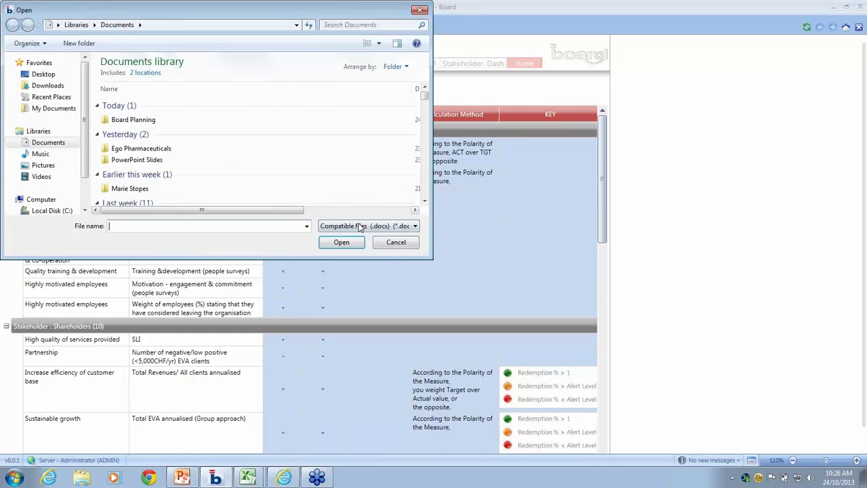
click(392, 242)
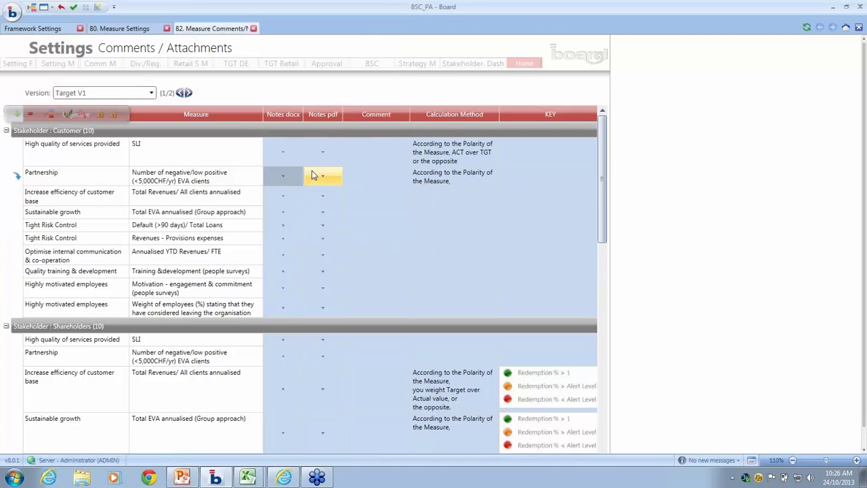
click(350, 177)
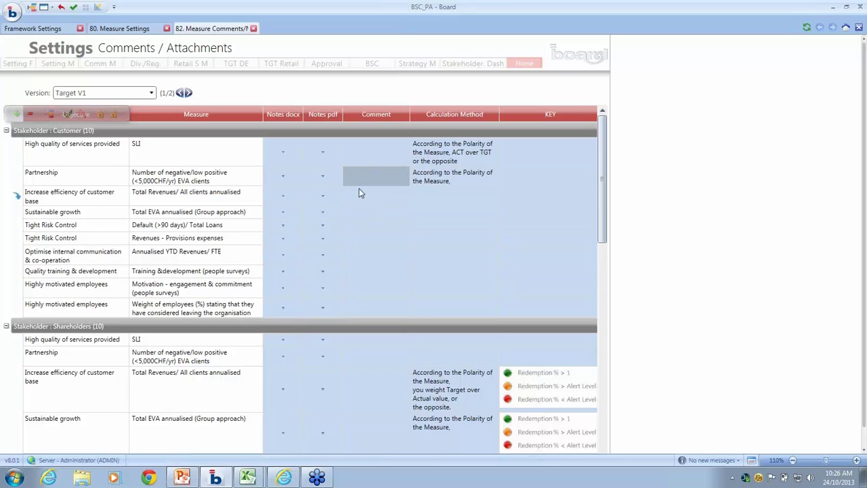
click(359, 191)
click(365, 211)
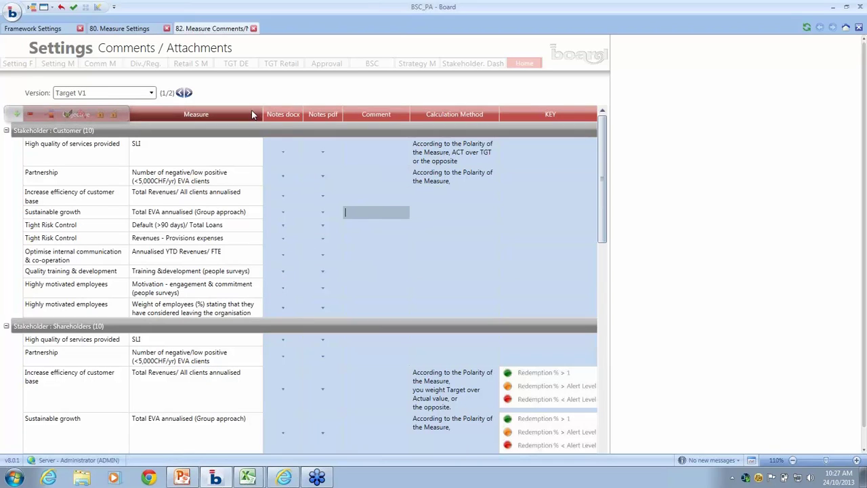
- Open the retail Target Review, narrow the data to Sep.12 and Oct.12 from the chart, and show the Alarm Levels
click(281, 63)
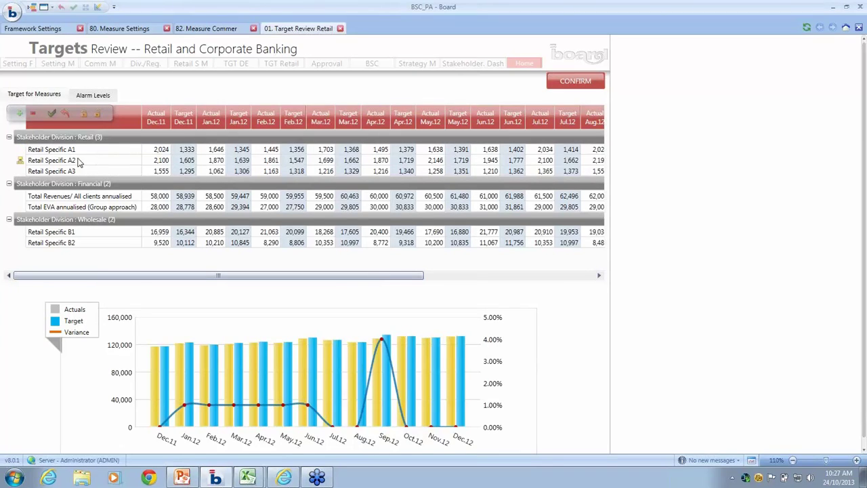
click(181, 150)
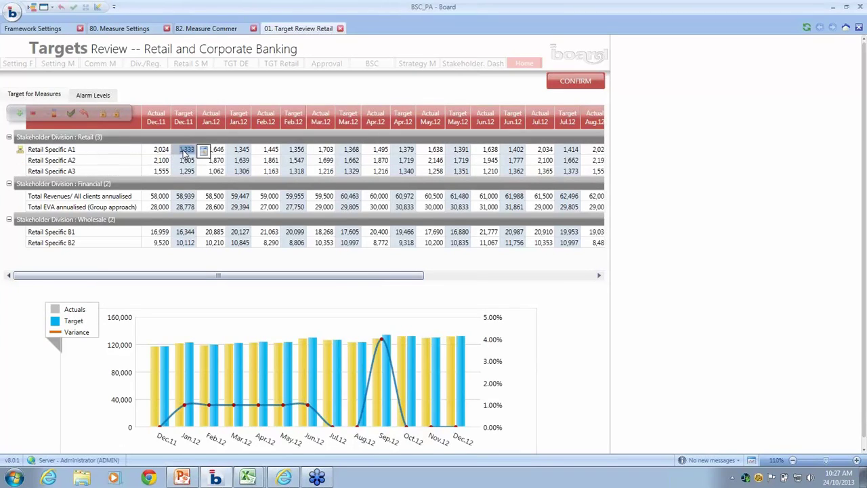
click(182, 163)
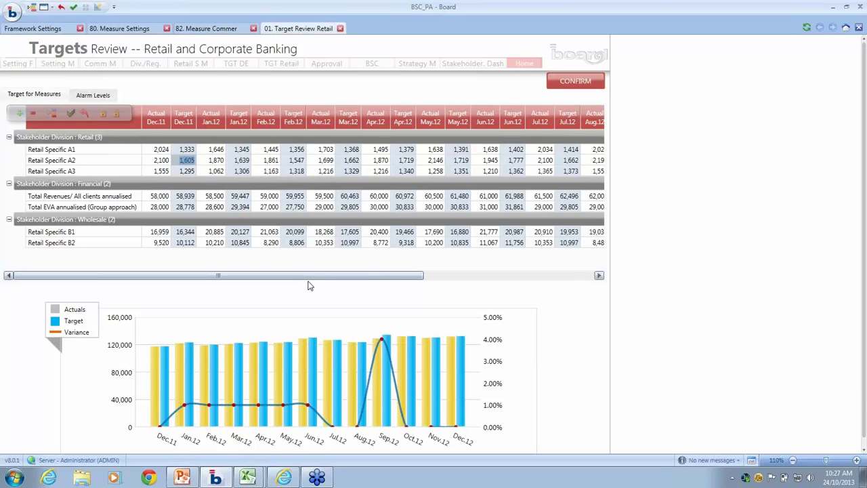
drag(337, 278, 535, 283)
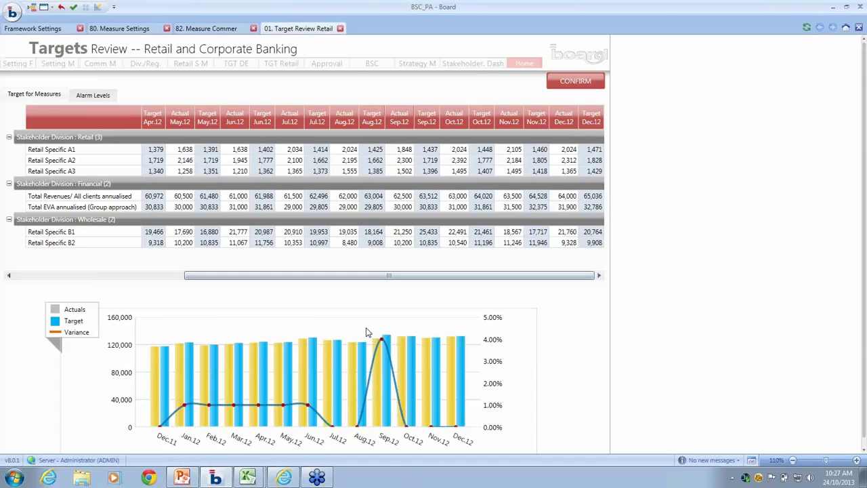
drag(365, 331, 406, 419)
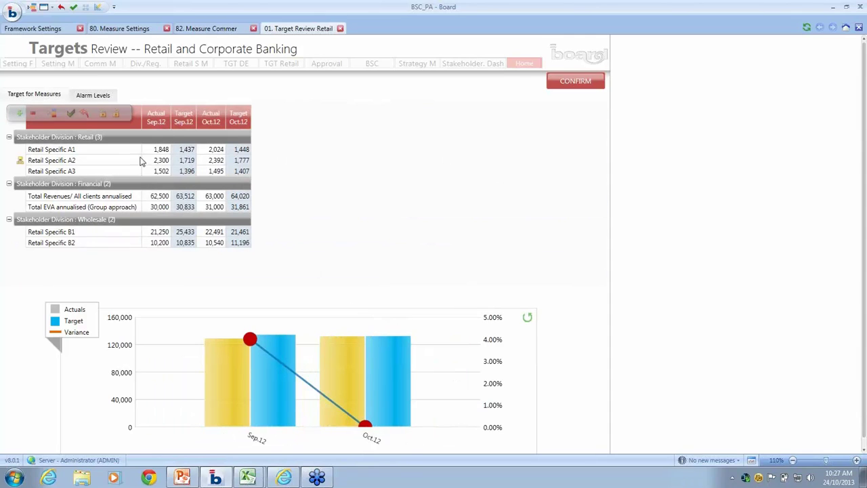
click(98, 98)
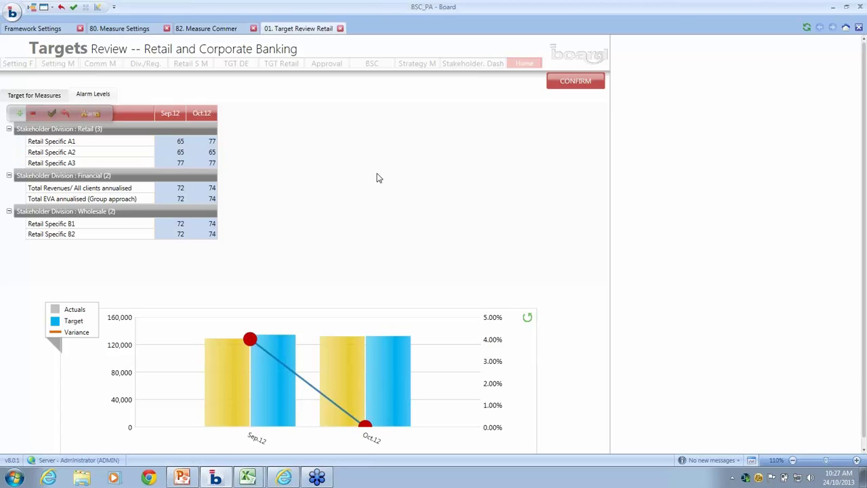
- View the KPI Approval Process screen and the Retail & Corporate Bank version of the Balanced Scorecard report
click(331, 65)
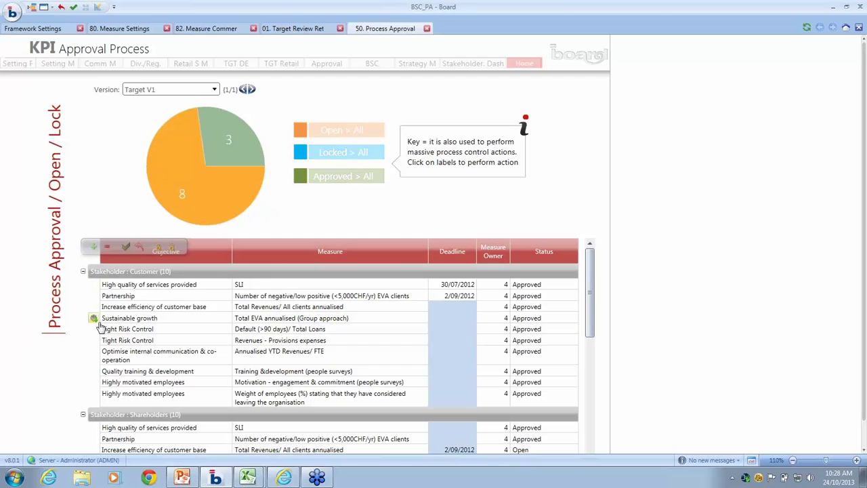
click(117, 355)
click(373, 64)
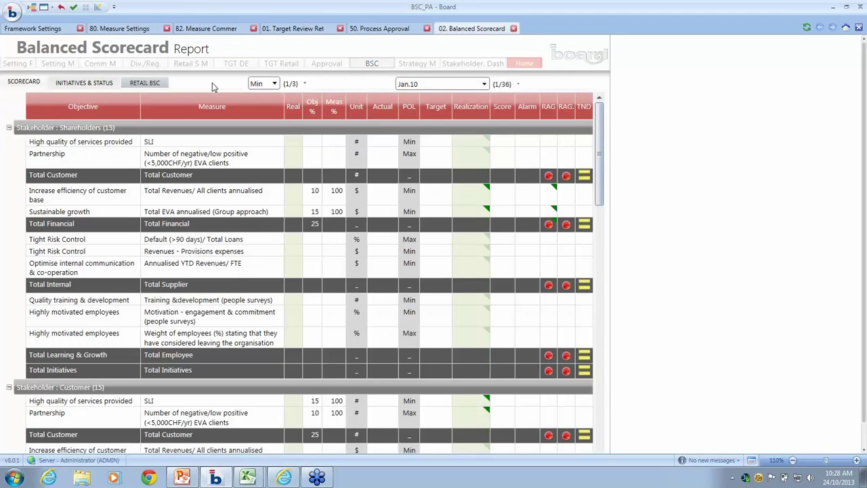
click(153, 82)
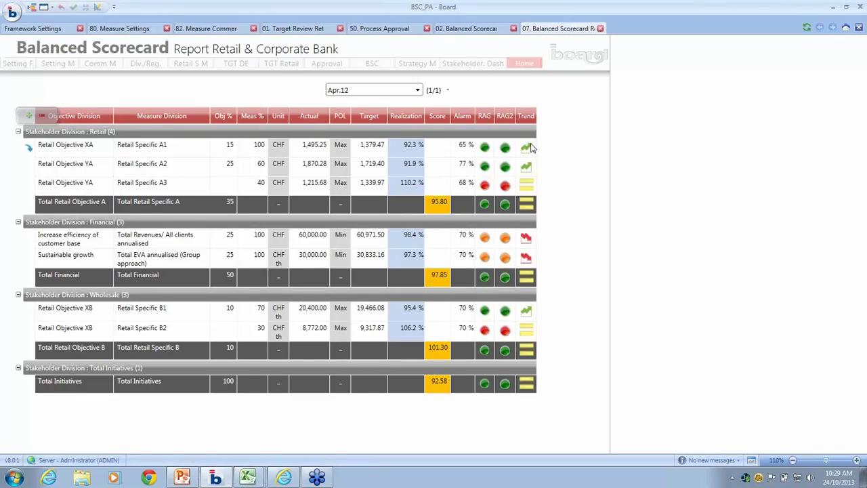
- View the Strategy Map, and show Suppliers with the Realization / Alarm Level trend on the Stakeholder Dashboard
click(423, 64)
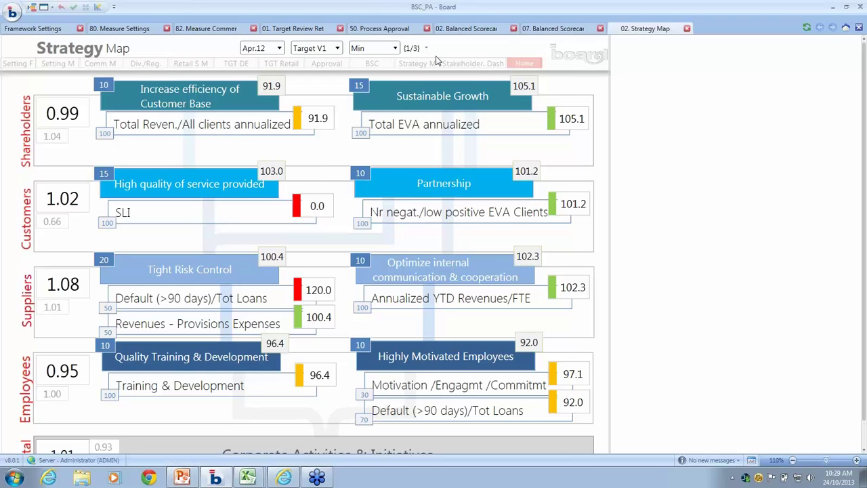
click(469, 67)
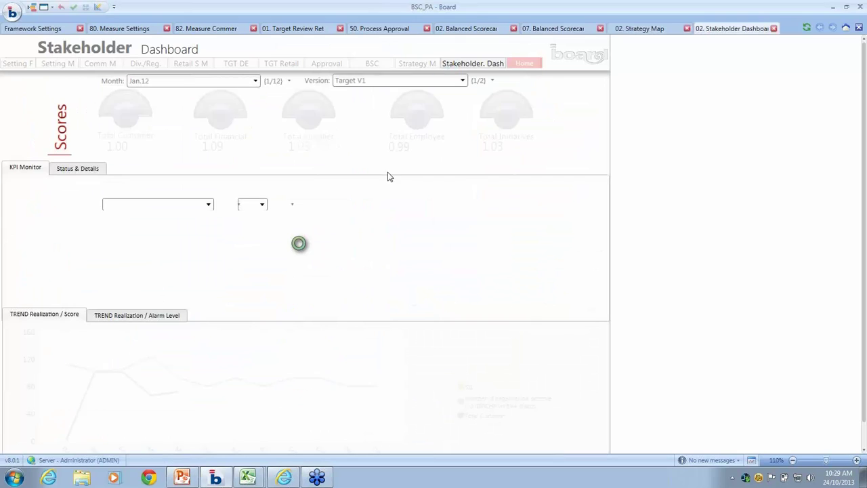
click(203, 206)
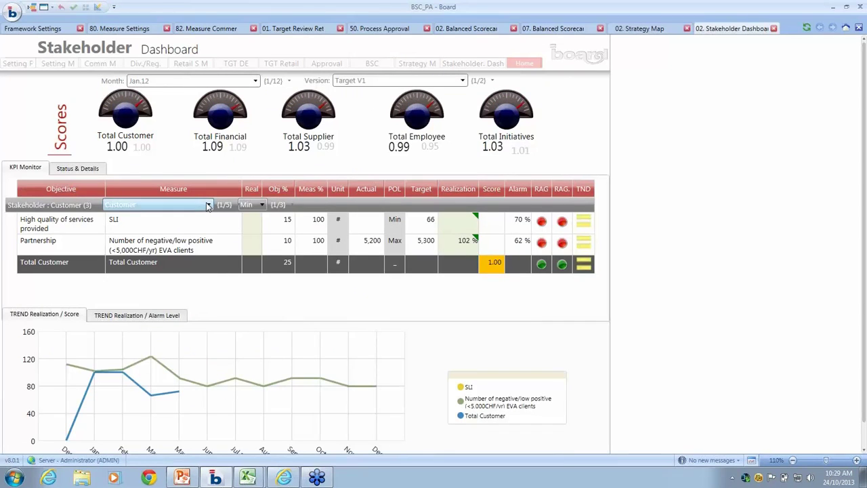
click(189, 237)
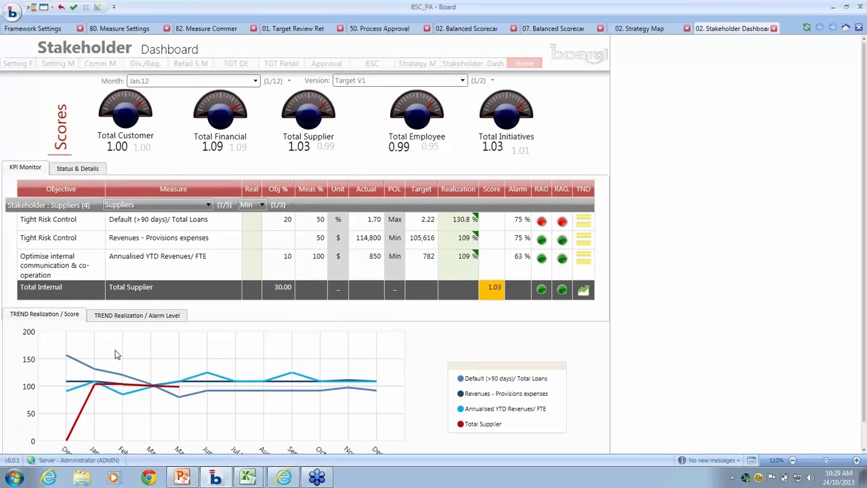
click(152, 317)
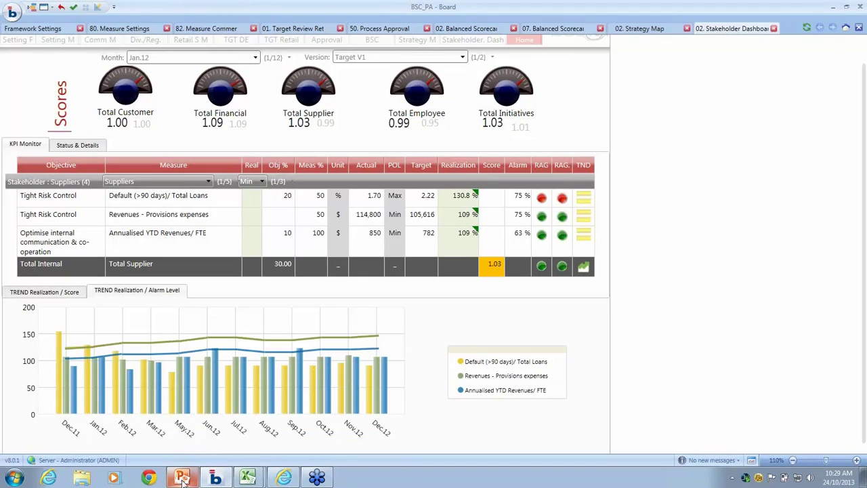
- Switch to the Board Webinar CFO Academy presentation in PowerPoint, start the slide show at Capability Demonstration, and advance to the Poll Questions slide
mouse_move(182, 478)
click(184, 455)
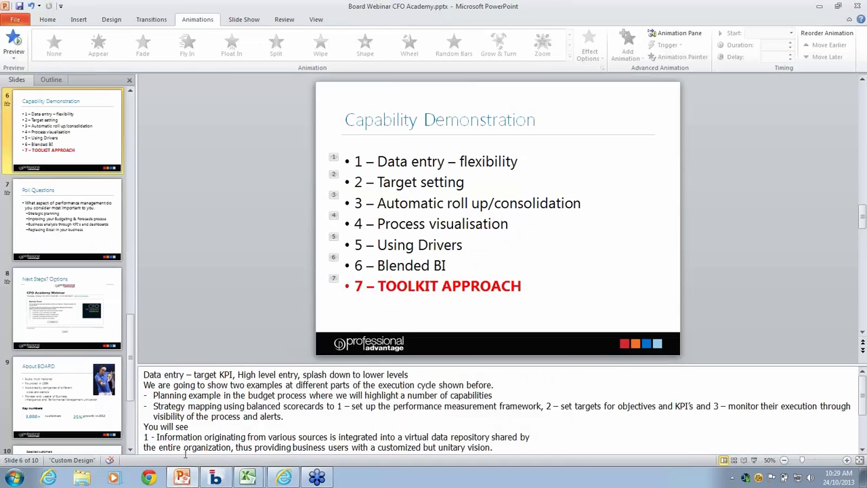
click(754, 460)
key(Right)
key(Right)
key(Right)
key(Right)
key(Right)
key(Right)
key(Right)
key(Right)
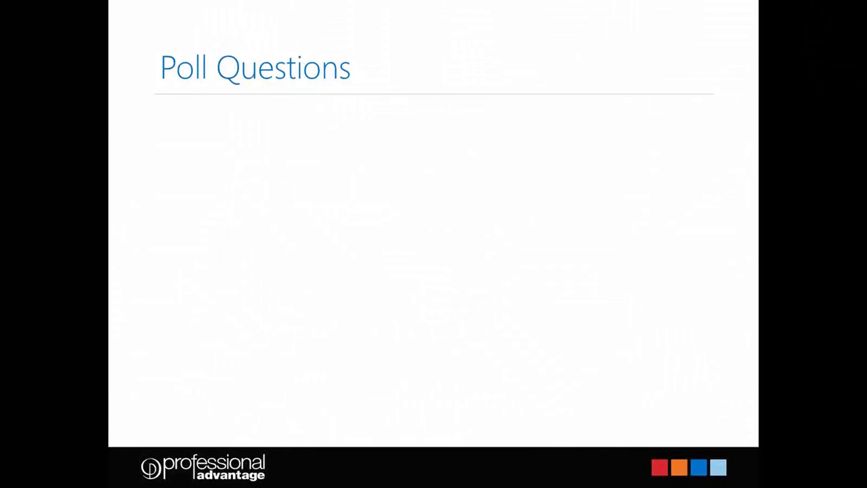
key(Right)
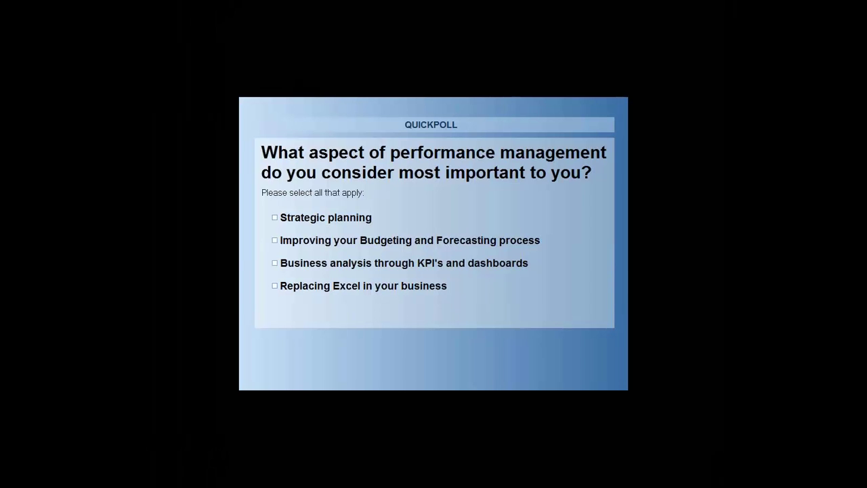